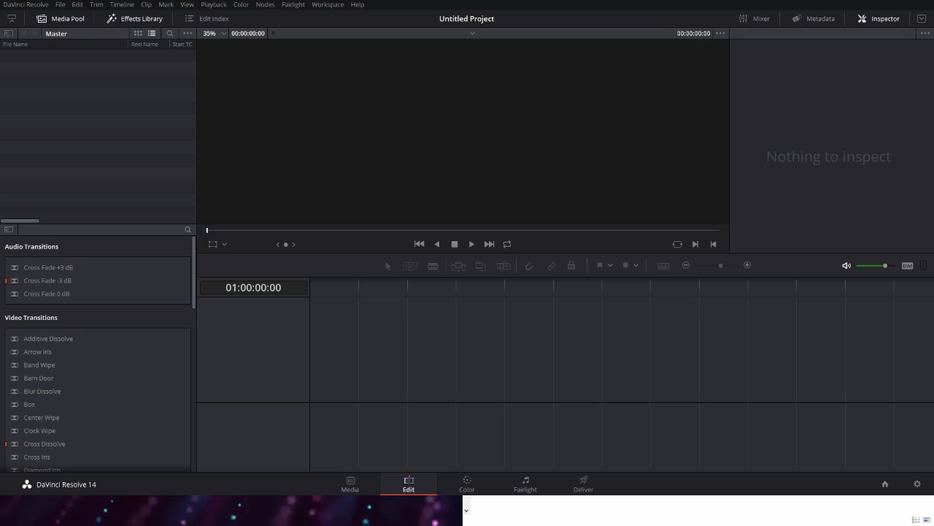
# Step: Import the Dinosaur Adventure Land teaser video into the media pool and place it on a new timeline
pyautogui.hotkey('alt', 'Tab')
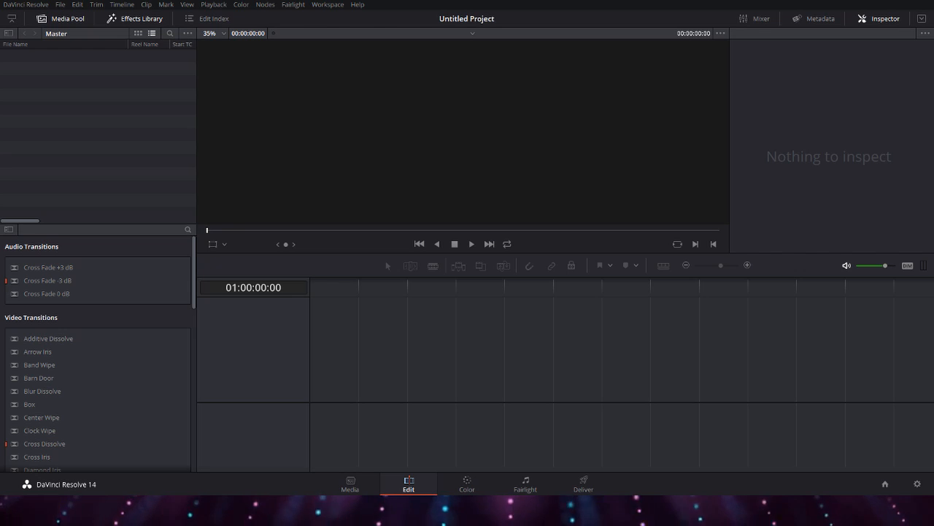
pyautogui.click(347, 484)
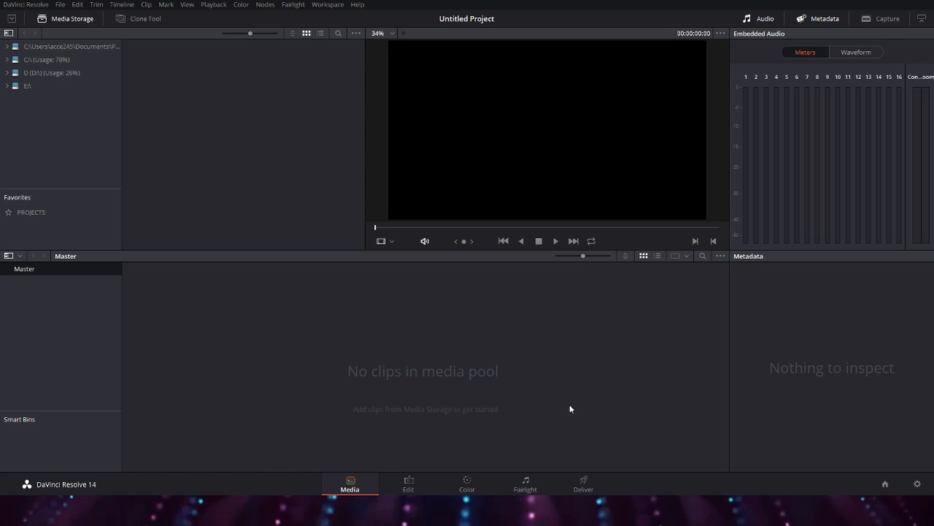
pyautogui.click(406, 483)
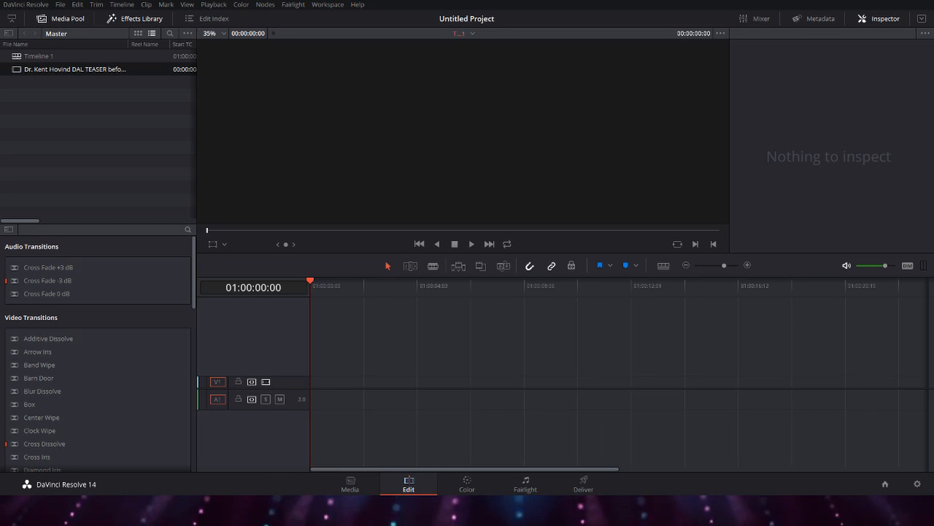
pyautogui.moveTo(449, 398)
pyautogui.mouseDown()
pyautogui.moveTo(470, 406)
pyautogui.moveTo(573, 396)
pyautogui.moveTo(568, 388)
pyautogui.mouseUp()
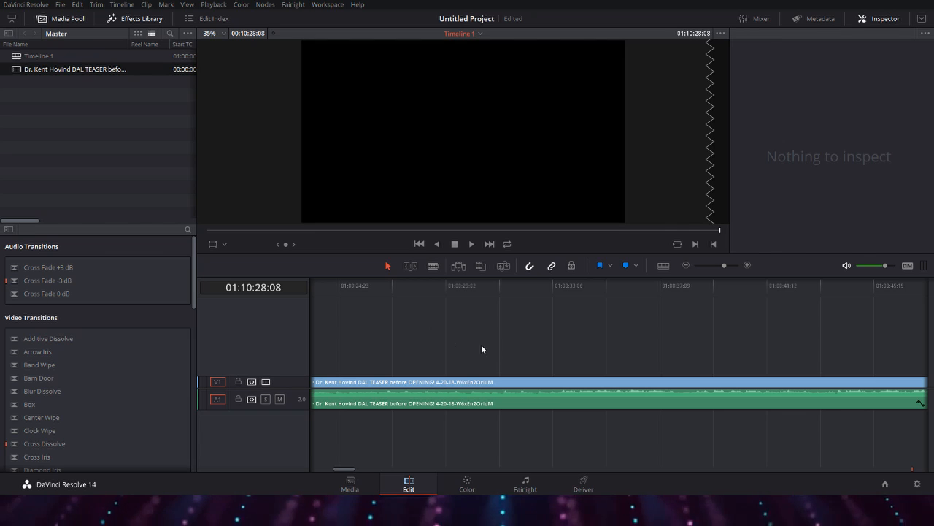
# Step: Remove only the teaser clip's audio part from audio track A1
pyautogui.click(454, 292)
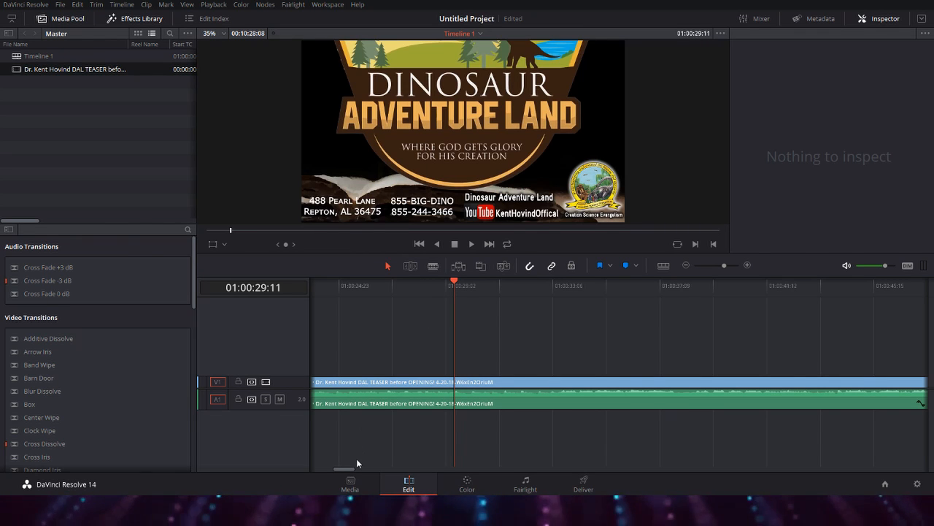
pyautogui.moveTo(342, 468); pyautogui.dragTo(294, 468)
pyautogui.click(666, 403)
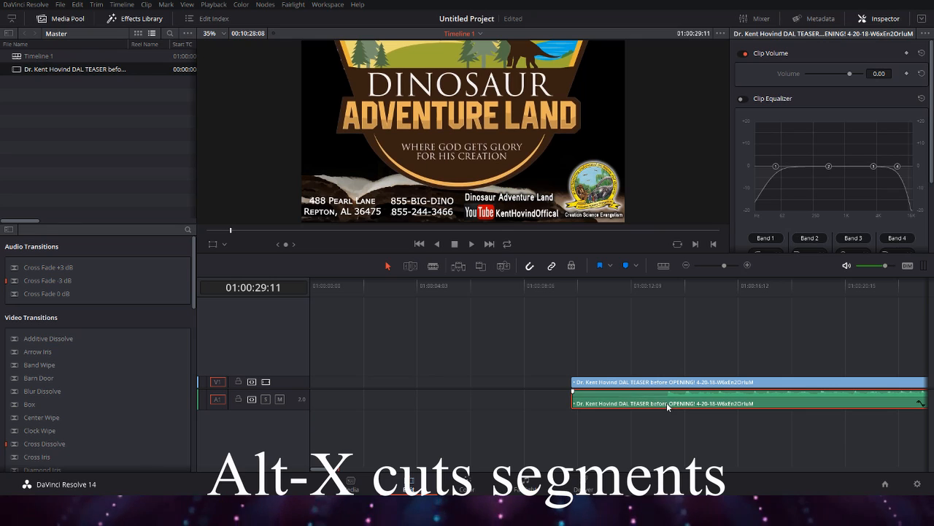
pyautogui.hotkey('alt', 'x')
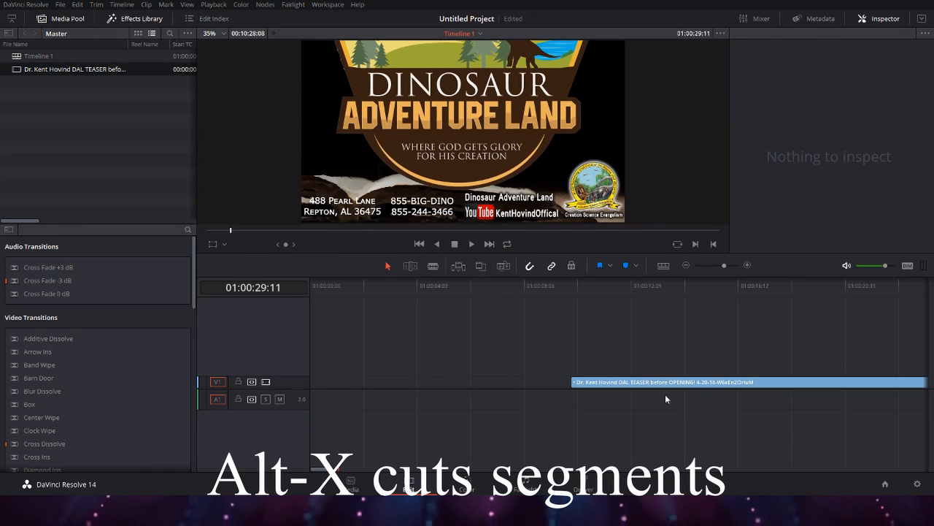
# Step: Move the video clip earlier to start at about 01:00:05:04 and split it at 01:00:08:16
pyautogui.moveTo(672, 386); pyautogui.dragTo(548, 384)
pyautogui.click(478, 354)
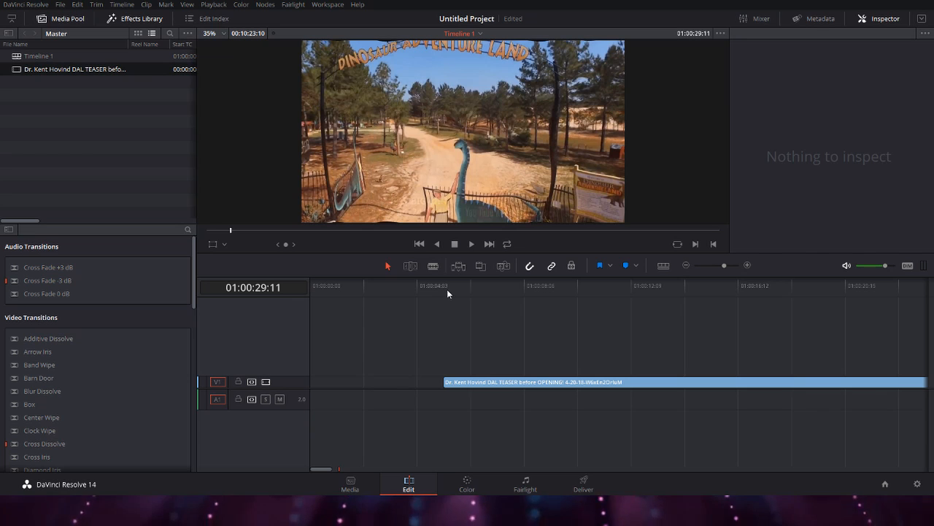
pyautogui.click(412, 292)
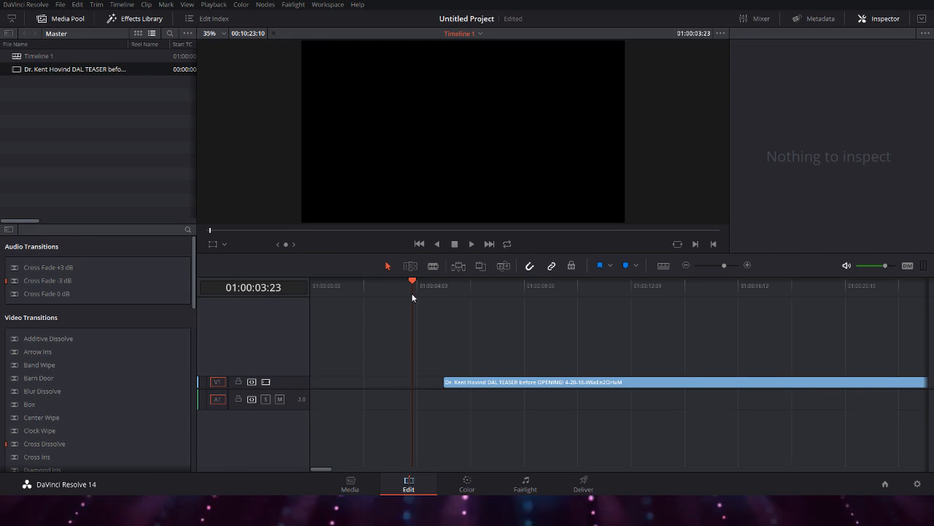
pyautogui.moveTo(443, 285); pyautogui.dragTo(534, 300)
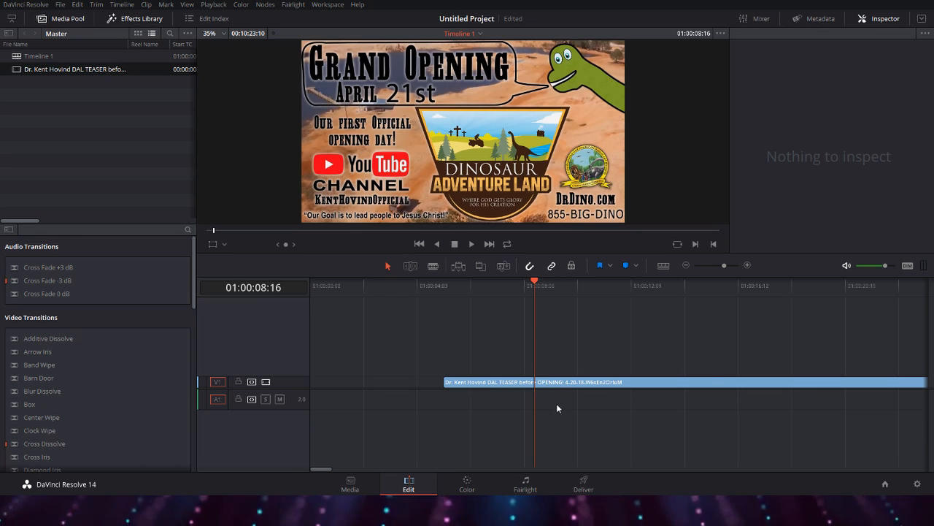
pyautogui.hotkey('ctrl', 'b')
# Step: Move the second clip segment farther along the timeline to leave a gap, and extend the first segment's end into it
pyautogui.moveTo(576, 381); pyautogui.dragTo(615, 390)
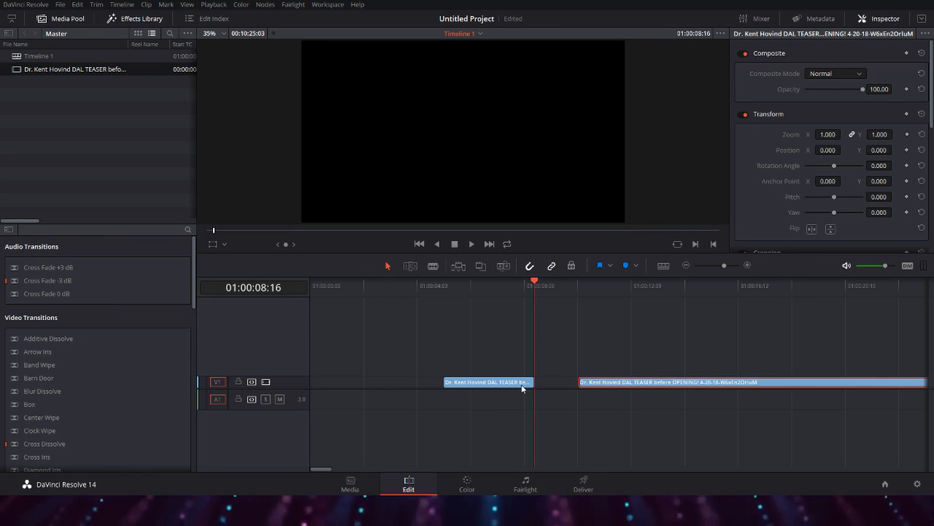
pyautogui.moveTo(592, 384); pyautogui.dragTo(699, 397)
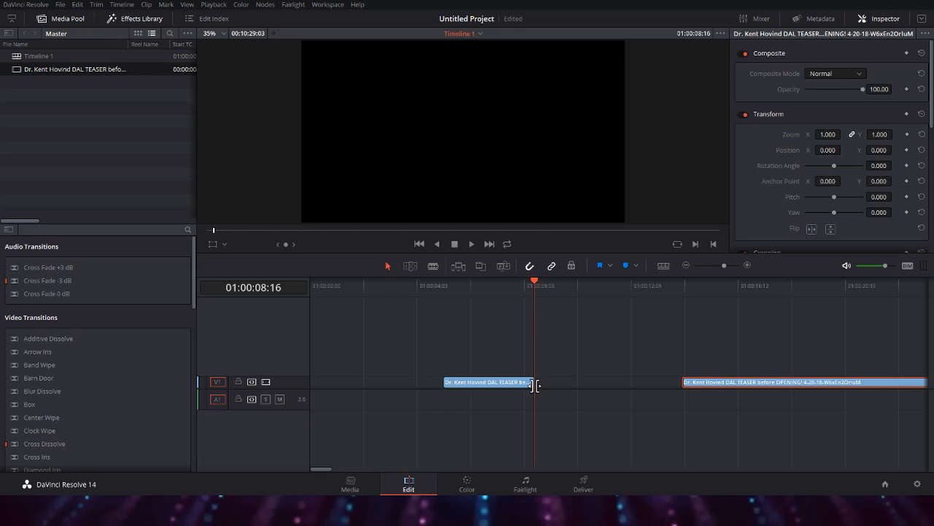
pyautogui.moveTo(535, 384); pyautogui.dragTo(598, 385)
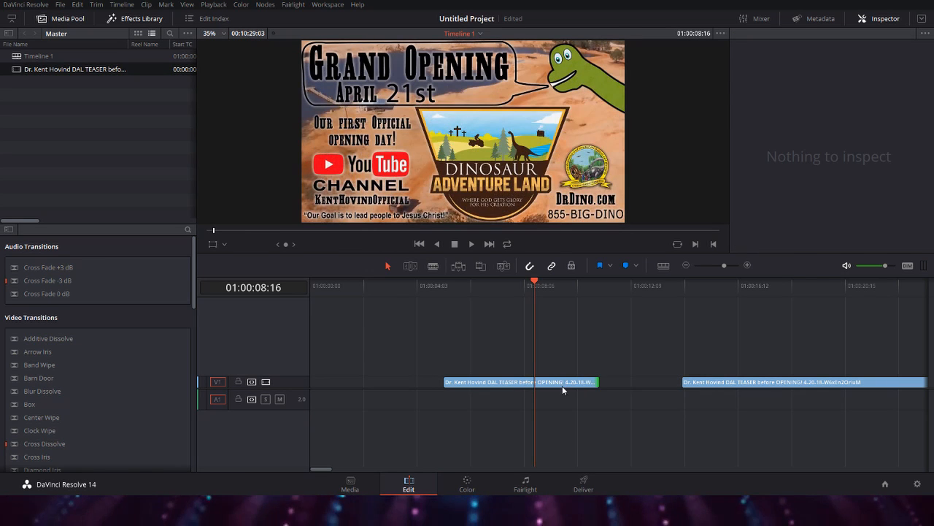
# Step: Split the extended first segment at 01:00:08:16 and turn the part after the cut into a freeze frame
pyautogui.click(562, 385)
pyautogui.hotkey('ctrl', '\\')
pyautogui.click(562, 438)
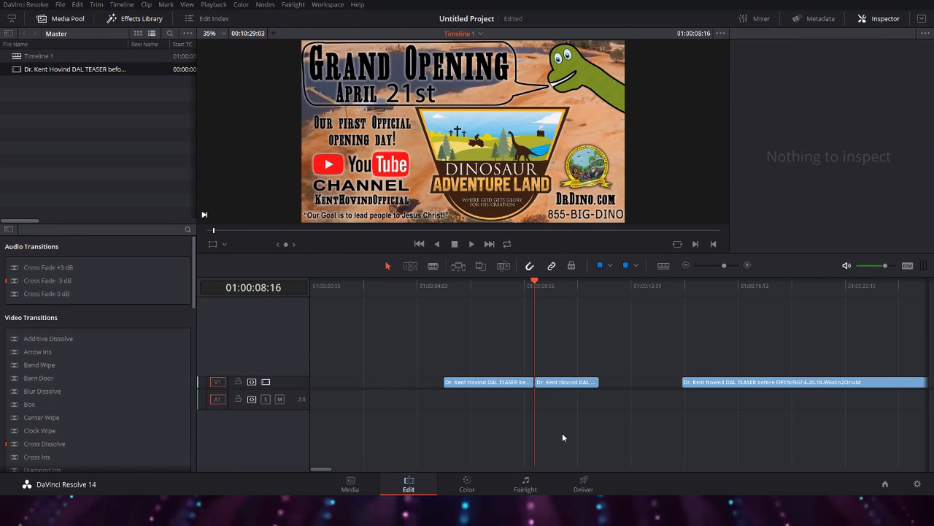
pyautogui.rightClick(555, 385)
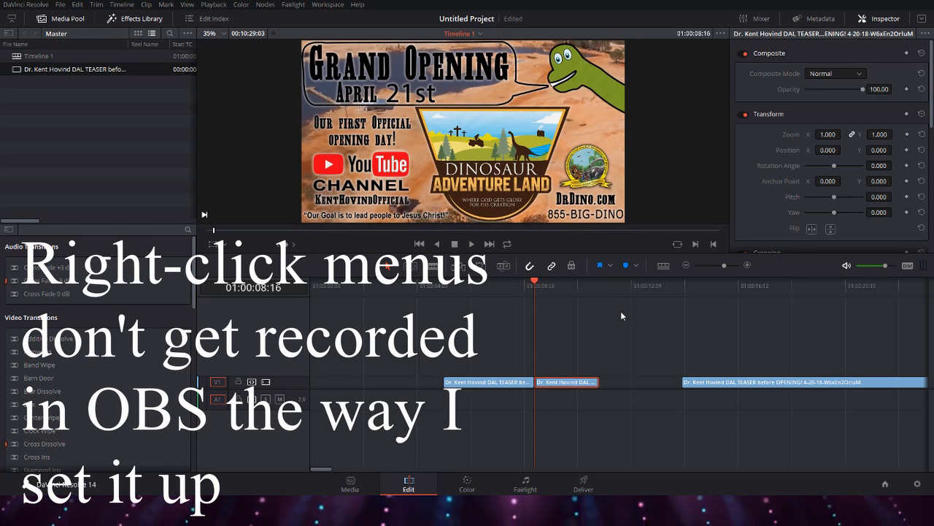
pyautogui.click(626, 352)
# Step: With the playhead at 01:00:09:21, set the short middle segment's zoom to 0.630 and its position to X 277, Y 14
pyautogui.click(440, 287)
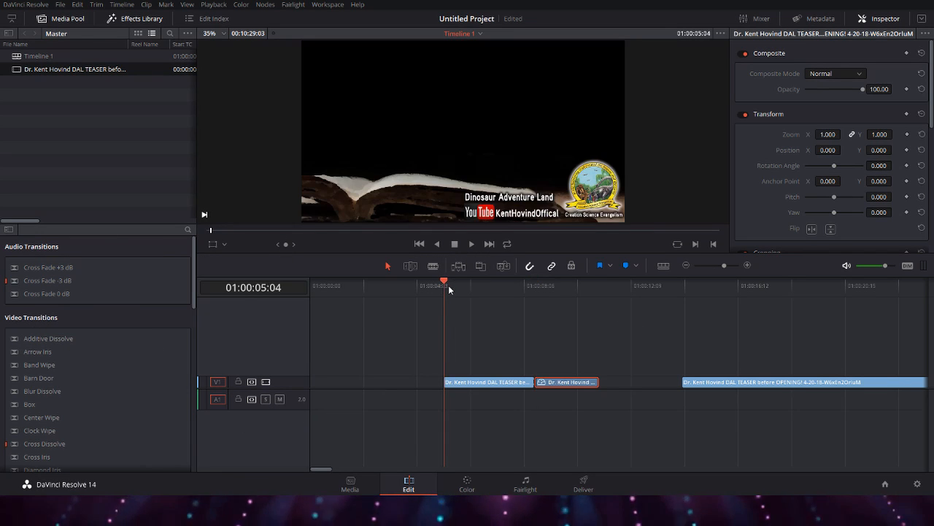
pyautogui.moveTo(440, 287); pyautogui.dragTo(563, 309)
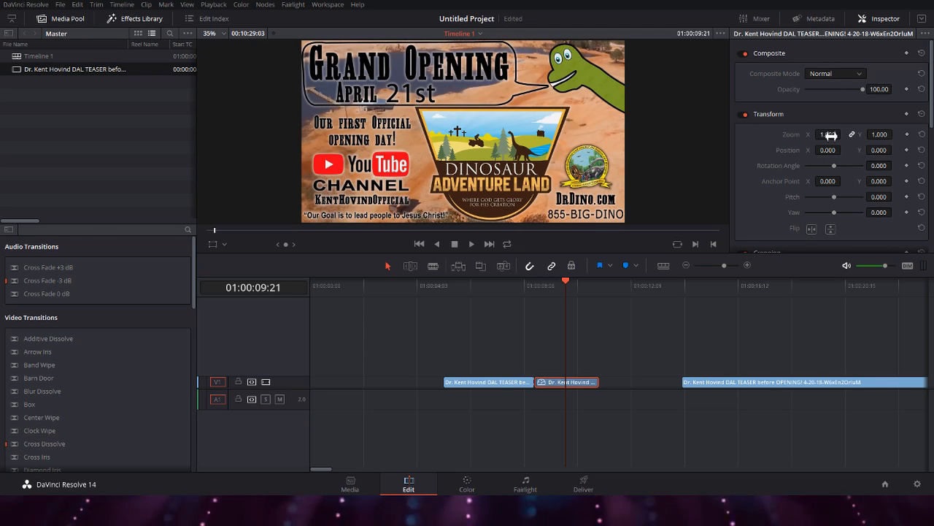
pyautogui.moveTo(830, 136); pyautogui.dragTo(895, 150)
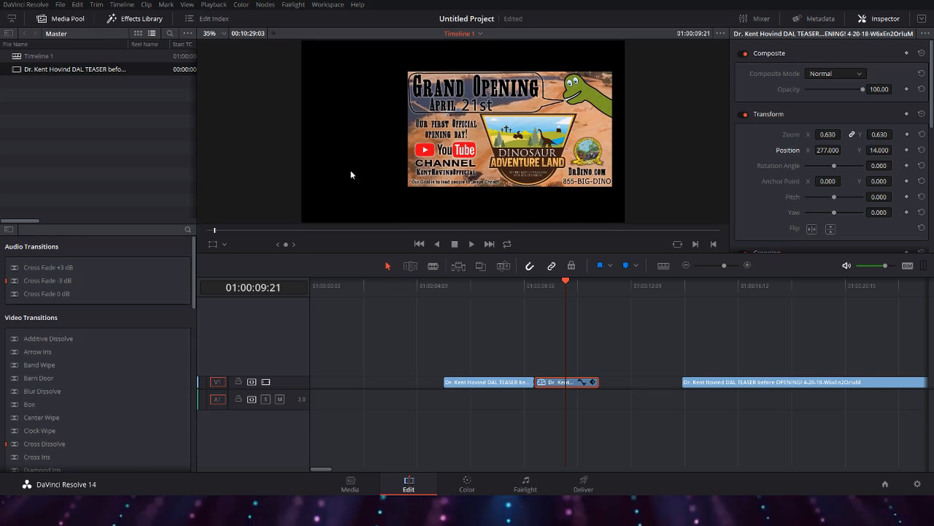
pyautogui.click(525, 349)
# Step: Delete the first video segment and move the scaled-down segment later on track V1
pyautogui.click(479, 384)
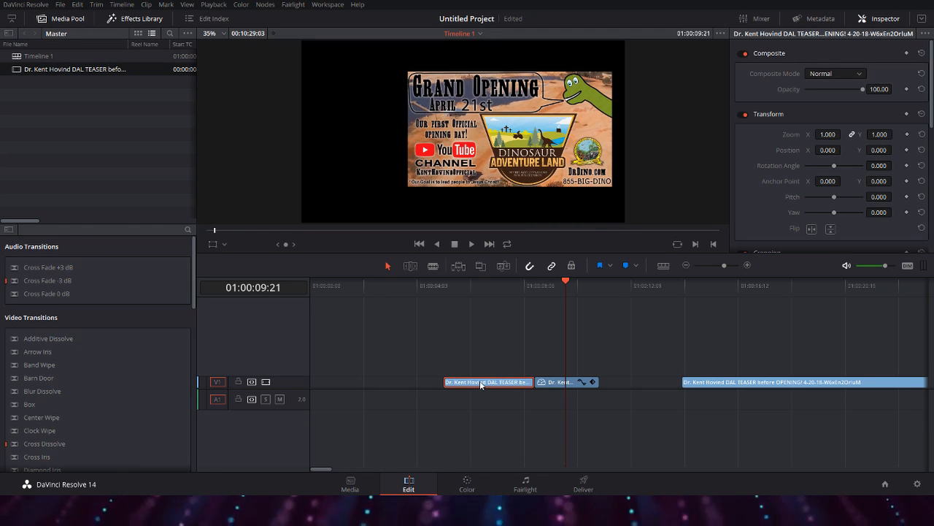
pyautogui.press('Delete')
pyautogui.moveTo(563, 387); pyautogui.dragTo(639, 390)
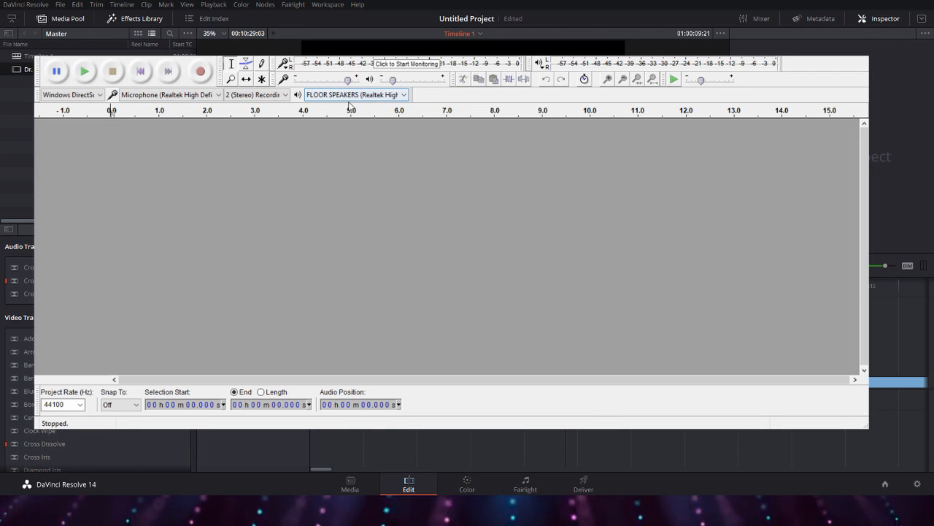
# Step: Switch to Audacity and record about 8.5 seconds of speech in stereo with the Realtek microphone
pyautogui.click(177, 100)
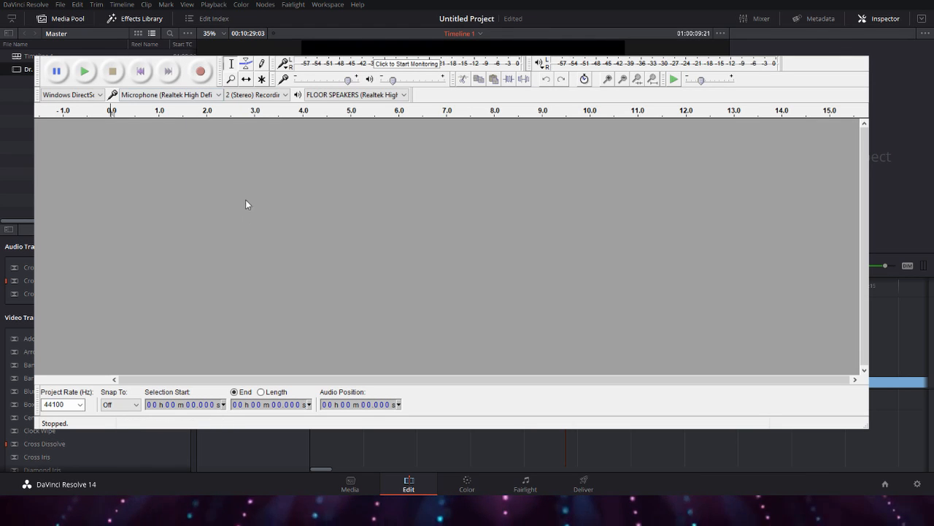
pyautogui.click(201, 73)
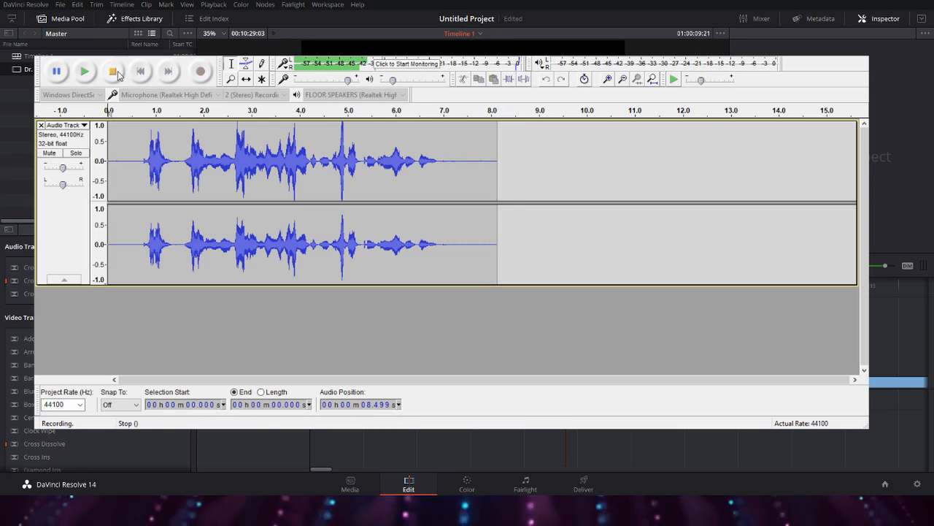
pyautogui.press('space')
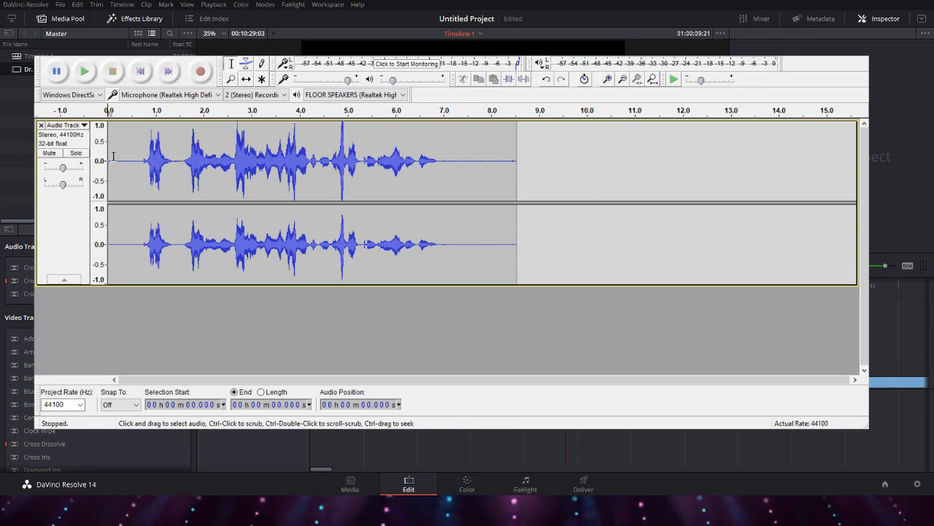
# Step: Set the playback device to Speakers (Plantronics GameCom) and play the recording from 0.430 s
pyautogui.click(389, 96)
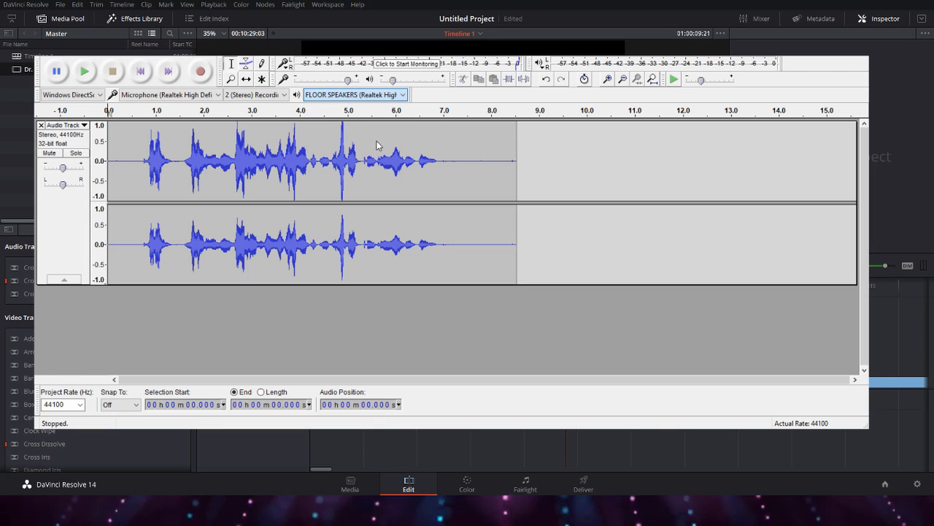
pyautogui.click(382, 118)
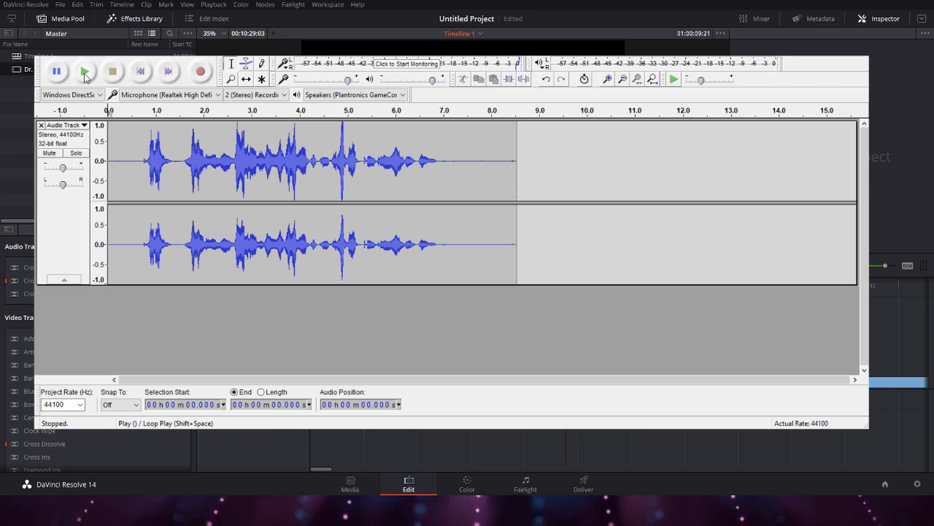
pyautogui.click(128, 179)
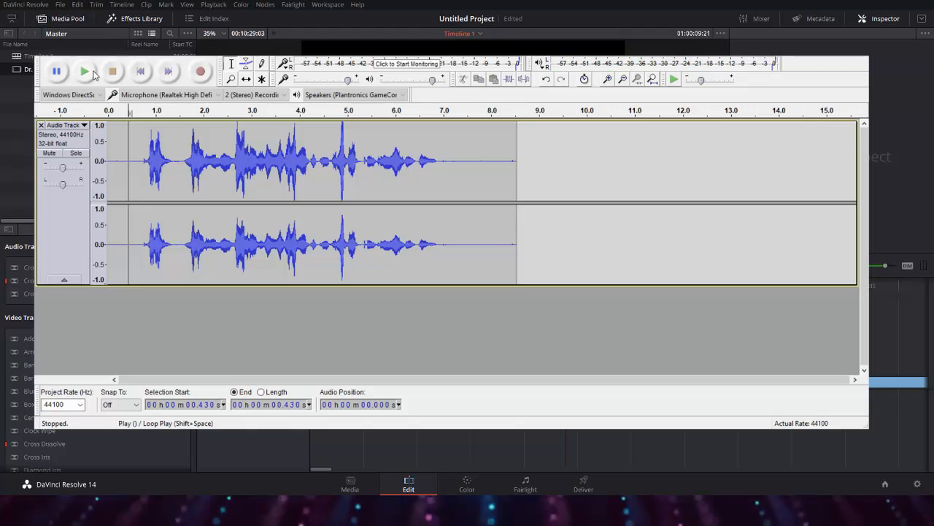
# Step: Select the silent tail of the recording from 6.920 s to its end and capture it as the noise profile
pyautogui.click(448, 158)
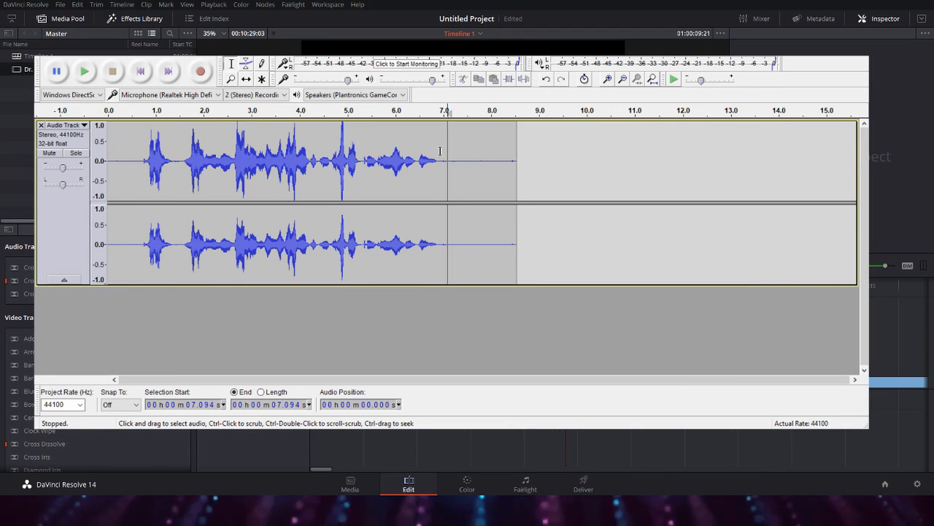
pyautogui.moveTo(136, 170); pyautogui.dragTo(107, 169)
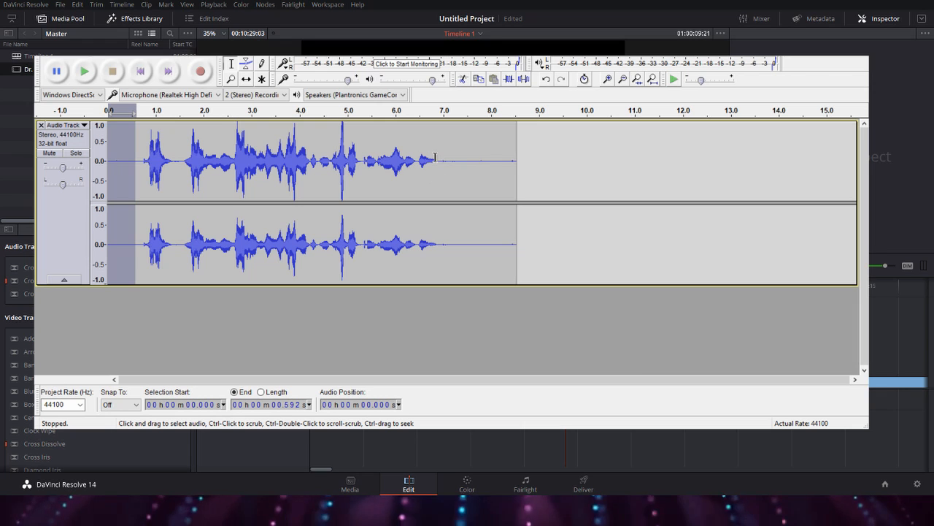
pyautogui.moveTo(440, 176); pyautogui.dragTo(515, 186)
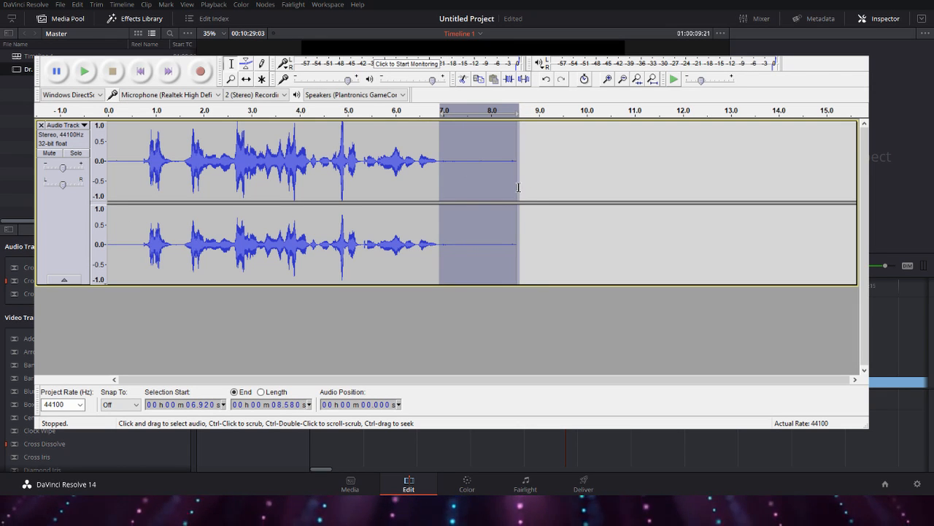
pyautogui.click(288, 193)
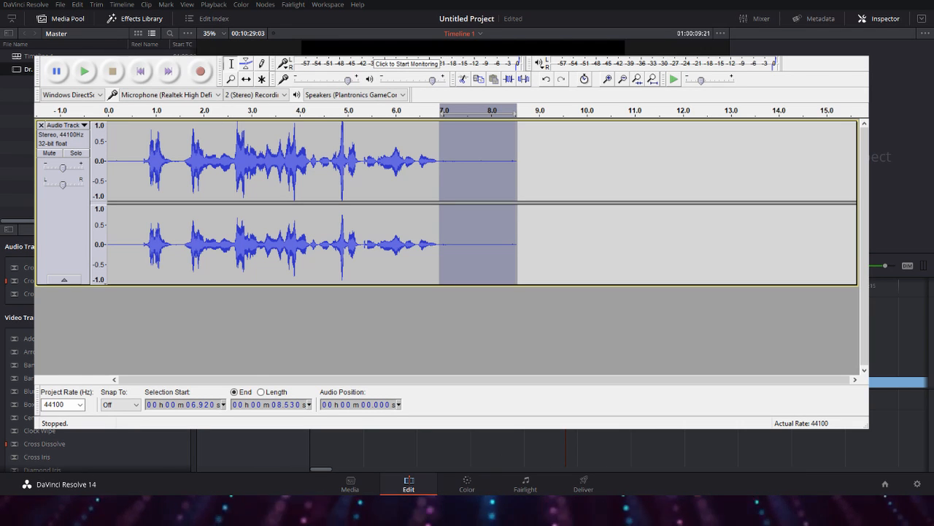
pyautogui.click(289, 187)
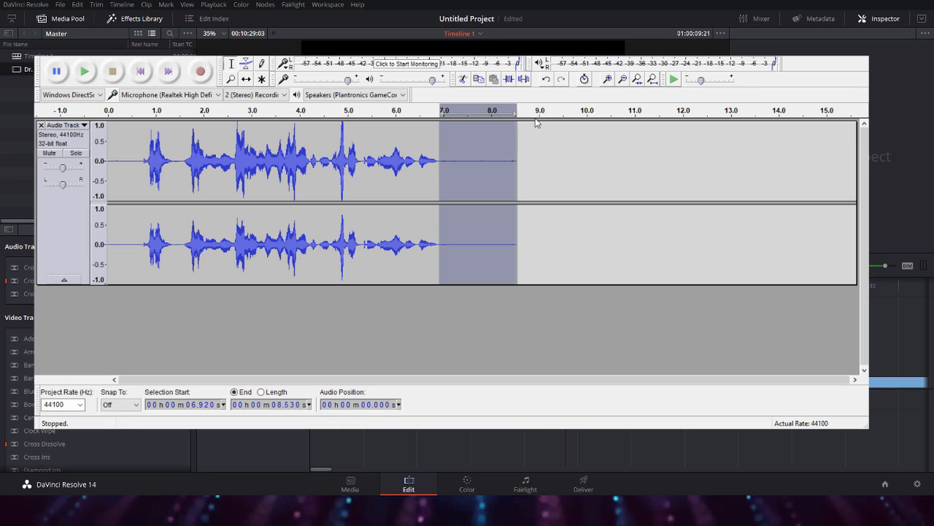
pyautogui.click(482, 179)
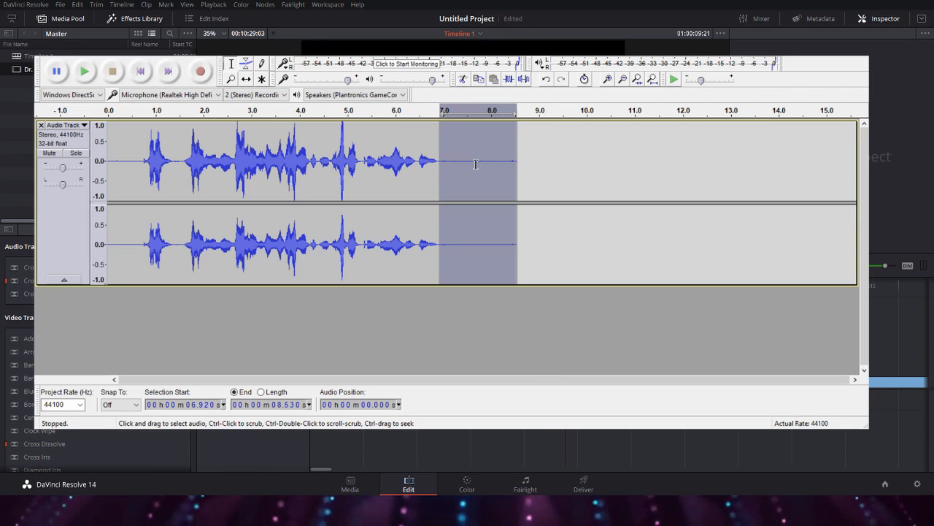
# Step: Select the entire recording from 0 to 8.530 s and apply noise reduction to it
pyautogui.hotkey('shift', 'Home')
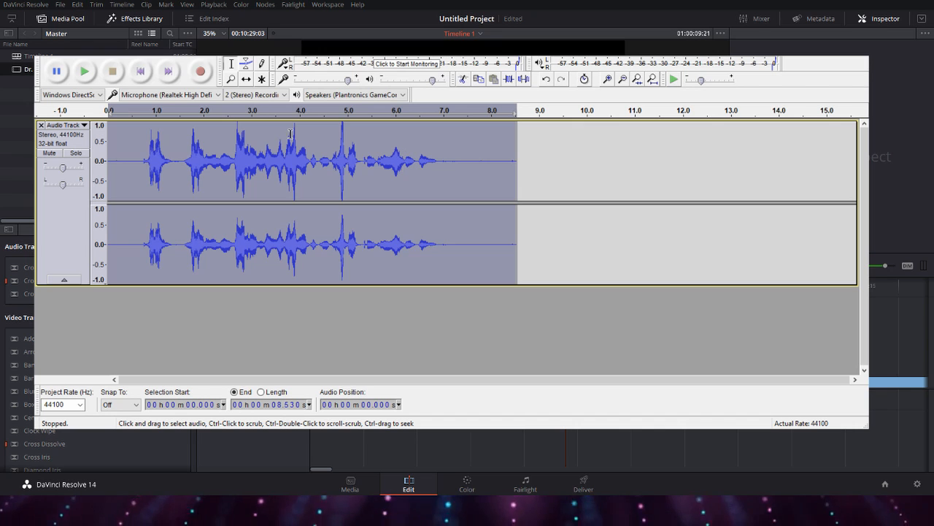
pyautogui.click(295, 191)
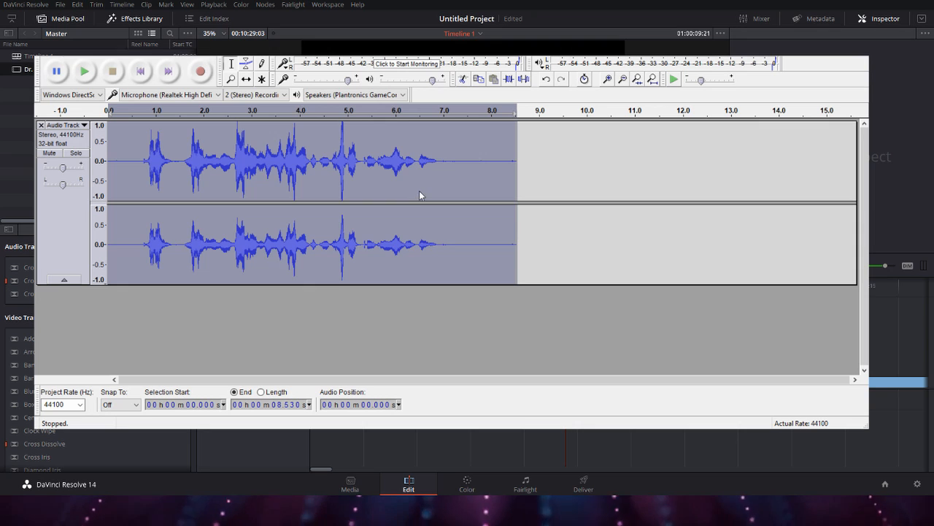
pyautogui.click(500, 328)
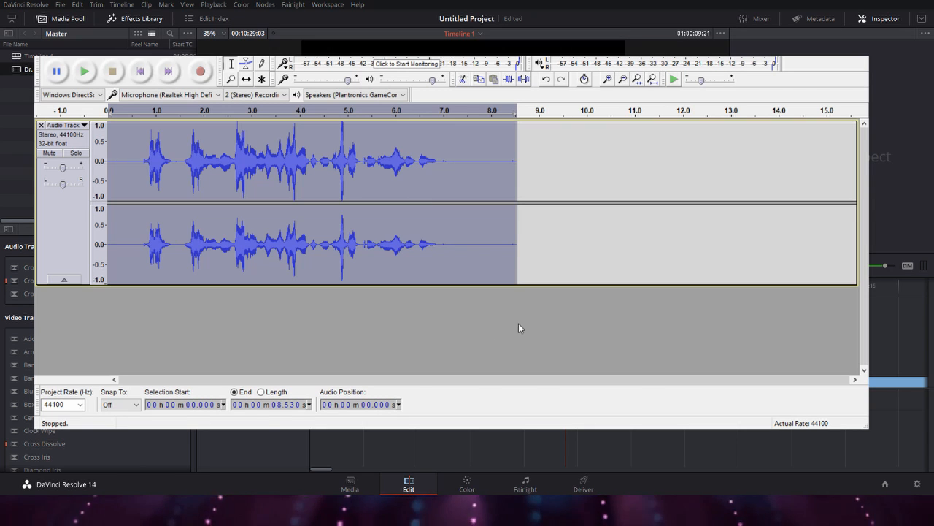
# Step: Play the noise-reduced recording and apply another effect to the entire 8.530 s selection to slightly lower its peaks
pyautogui.click(86, 73)
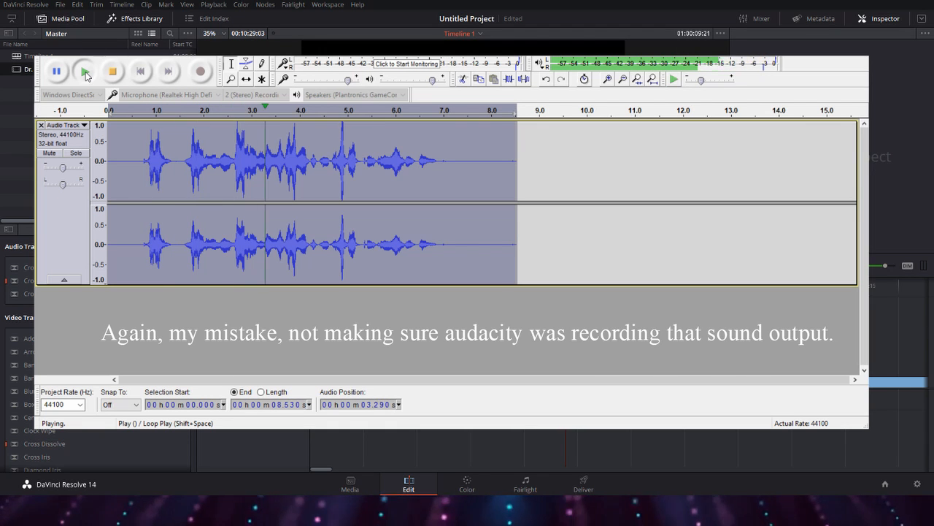
pyautogui.click(86, 73)
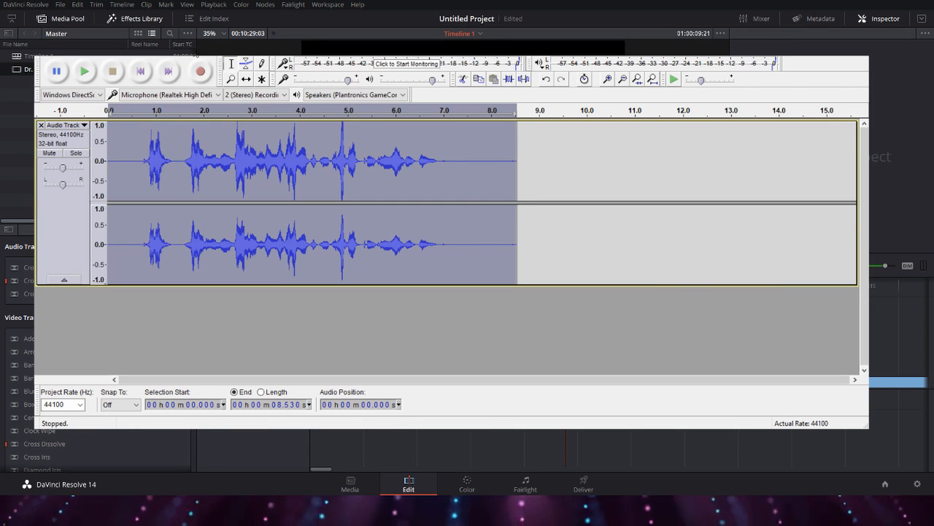
pyautogui.click(322, 197)
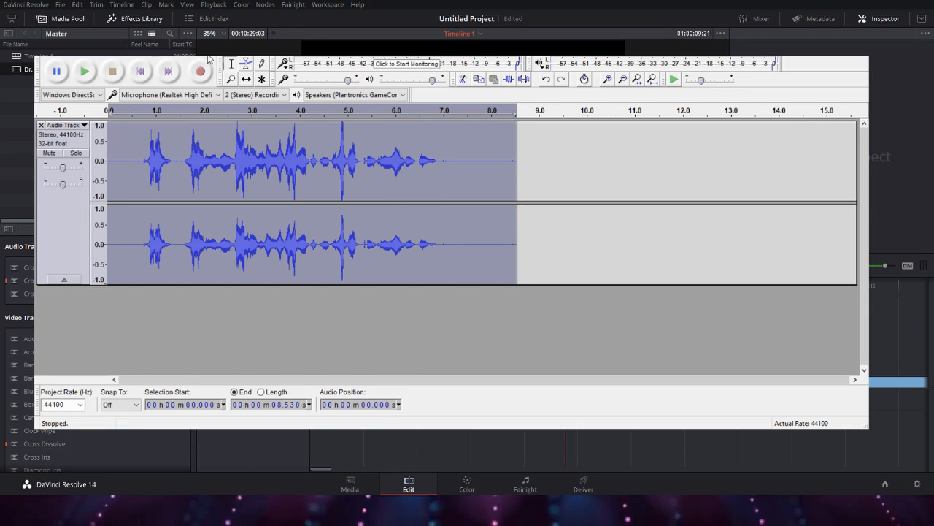
pyautogui.click(499, 265)
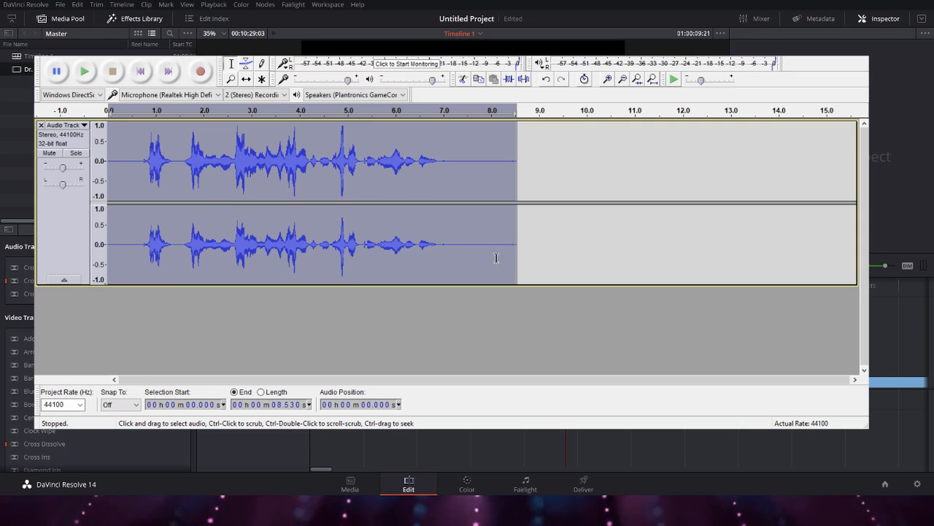
# Step: Select the entire recording from 0 to 8.530 s and truncate the silences in it
pyautogui.click(315, 133)
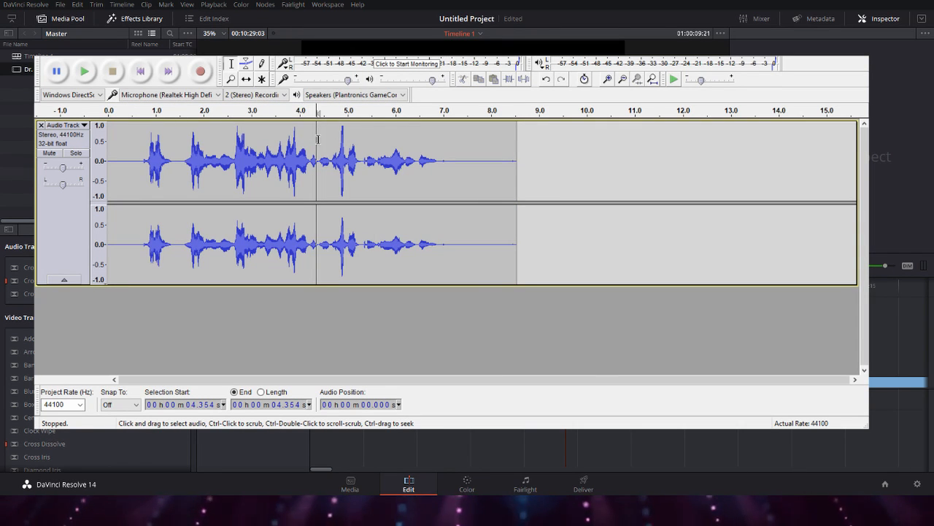
pyautogui.click(307, 161)
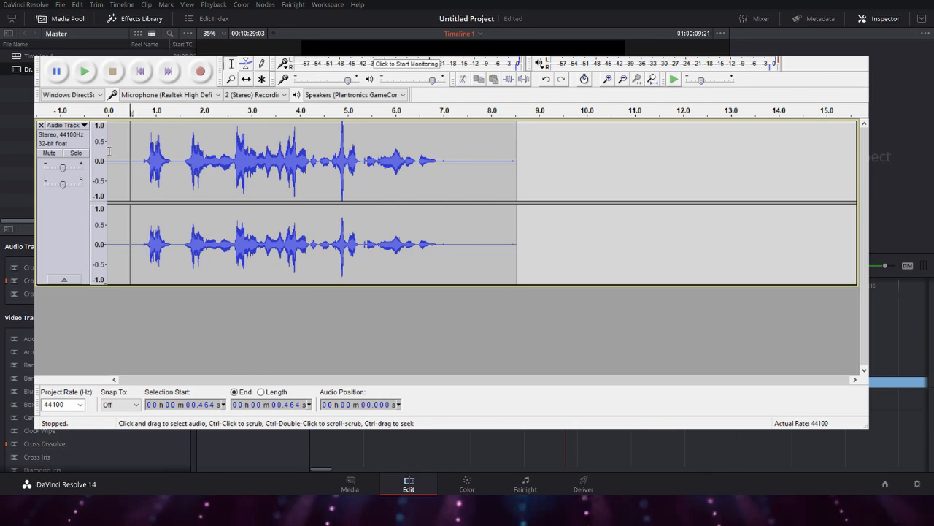
pyautogui.moveTo(115, 160); pyautogui.dragTo(516, 160)
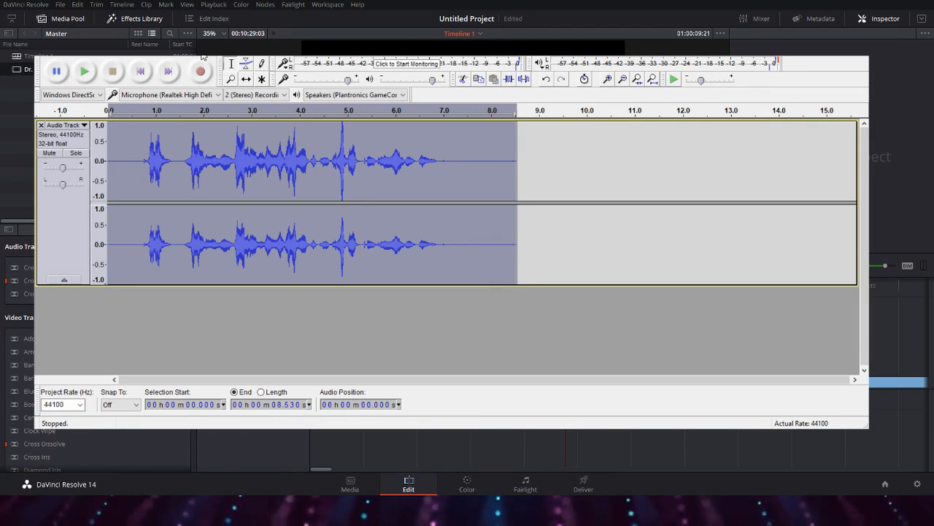
pyautogui.click(334, 308)
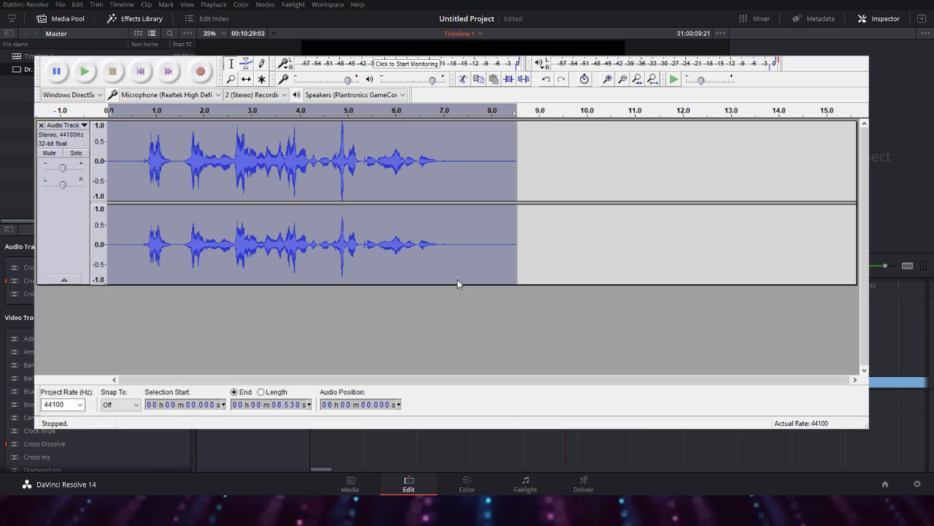
pyautogui.click(484, 300)
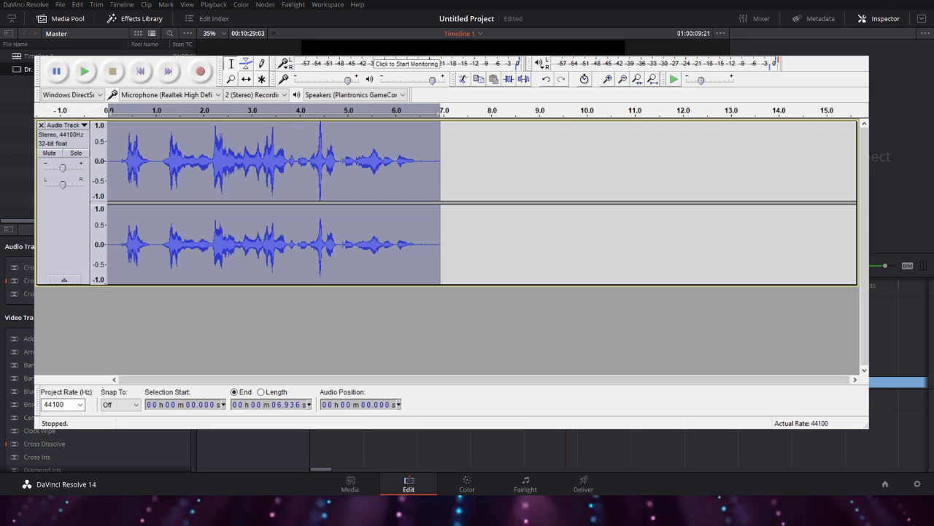
# Step: Compress the dynamics of the whole shortened recording to bring up its quieter passages
pyautogui.click(290, 132)
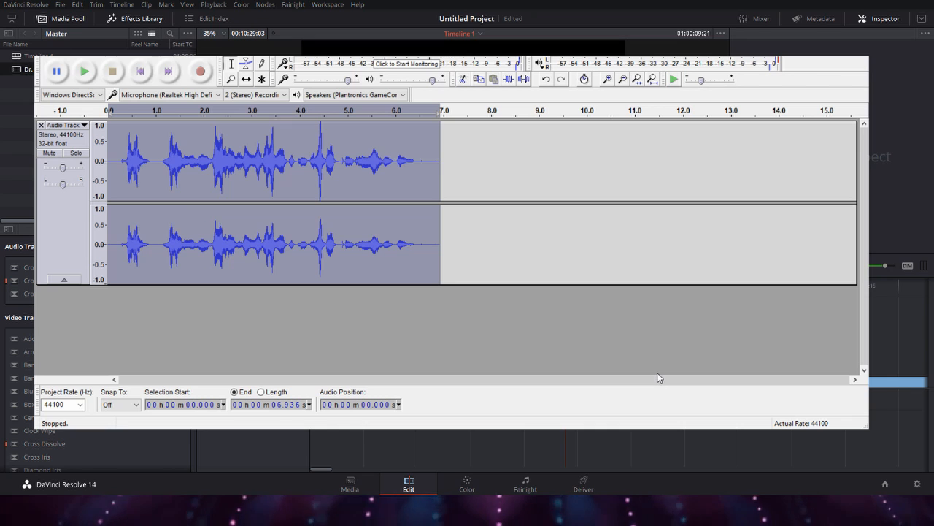
pyautogui.press('space')
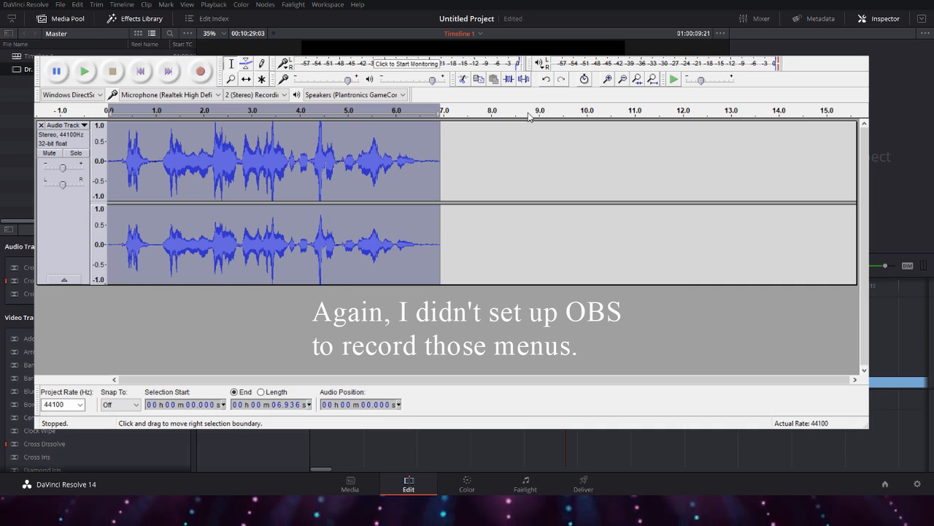
pyautogui.click(481, 292)
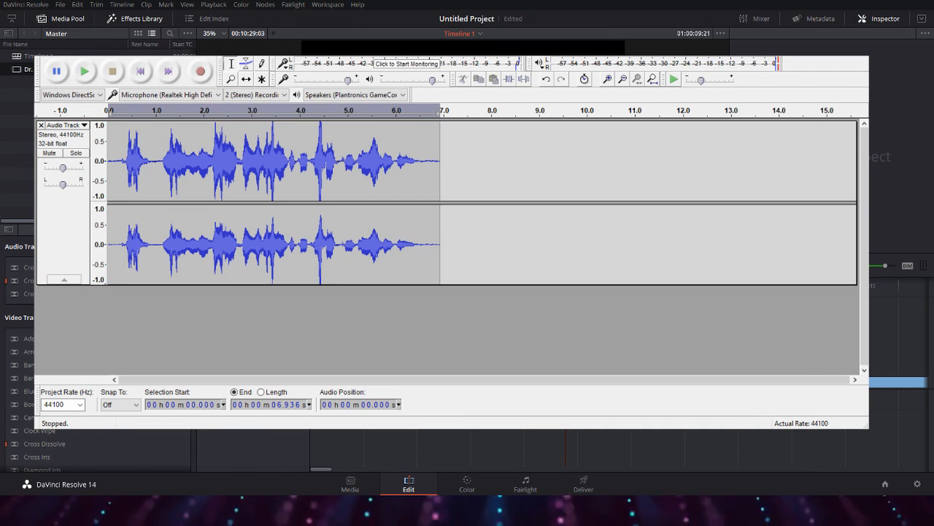
# Step: Bring 001.mp3 from the Documents > PROJECTS > EDIT folder into DaVinci Resolve and place it on track A1 under the short teaser clip
pyautogui.press('super+e')
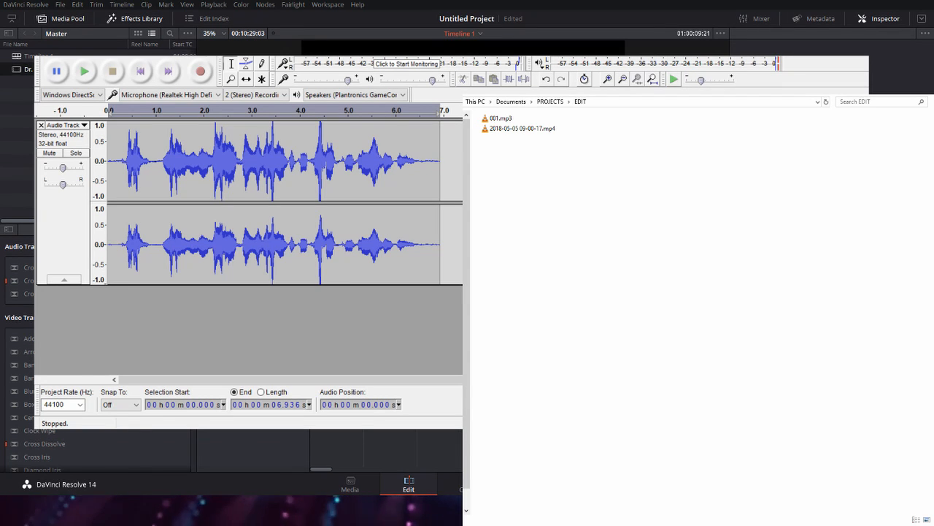
pyautogui.click(501, 118)
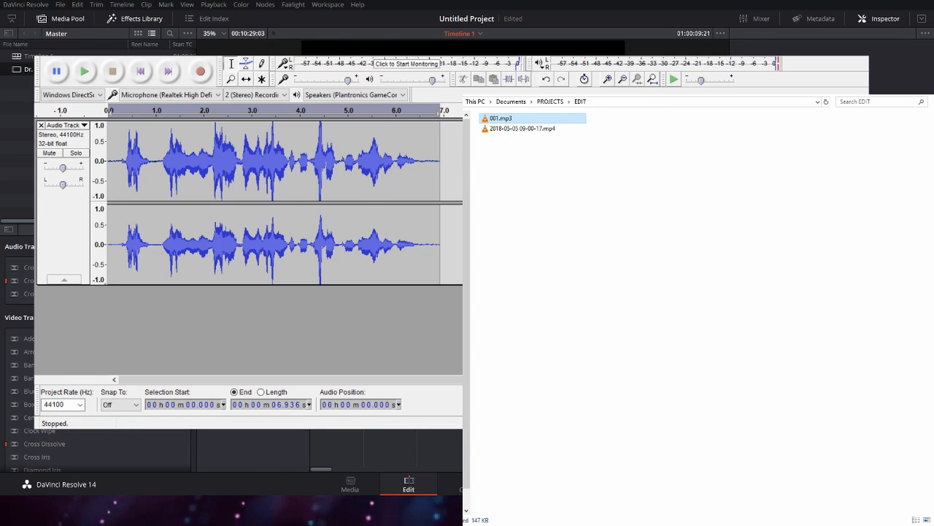
pyautogui.hotkey('alt', 'Tab')
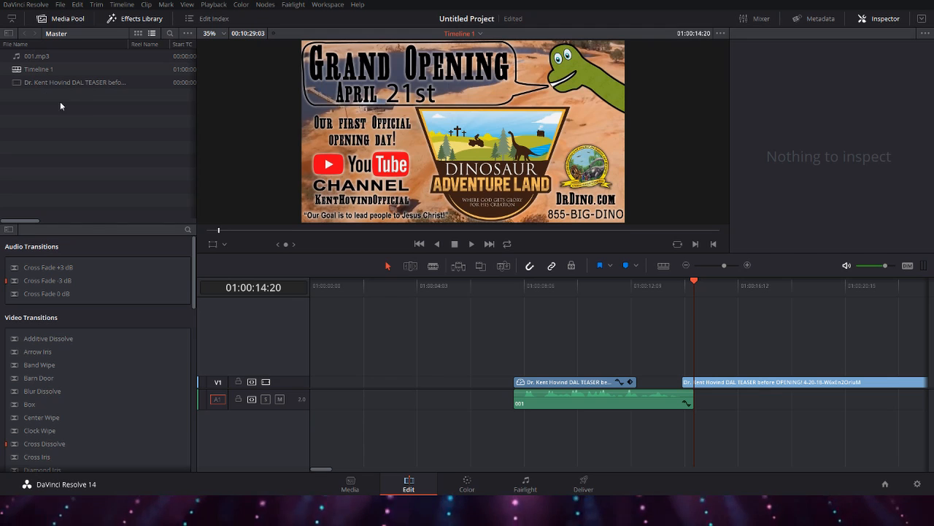
pyautogui.click(54, 82)
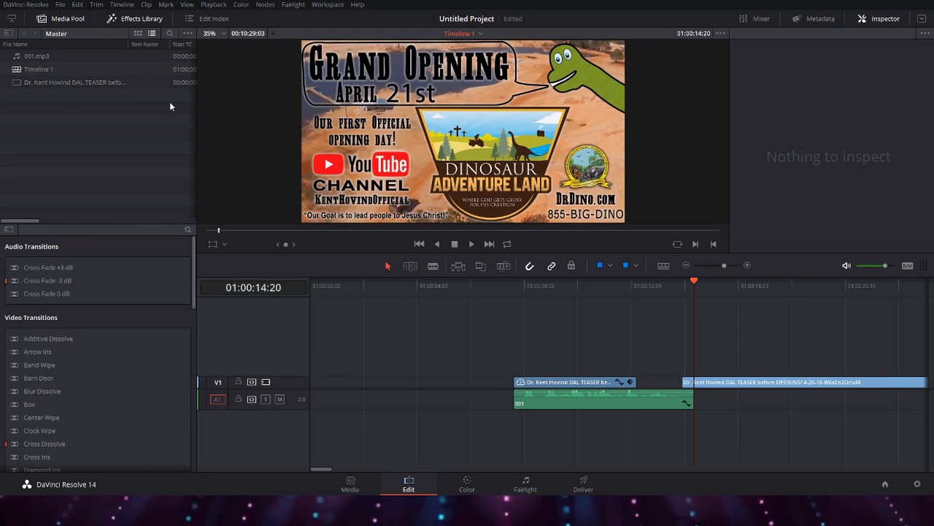
pyautogui.click(188, 66)
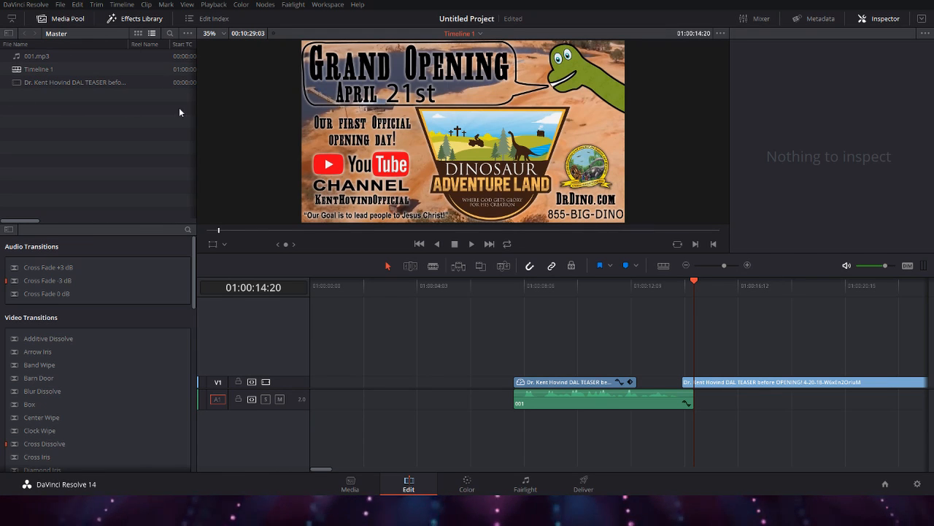
pyautogui.click(51, 83)
pyautogui.click(54, 69)
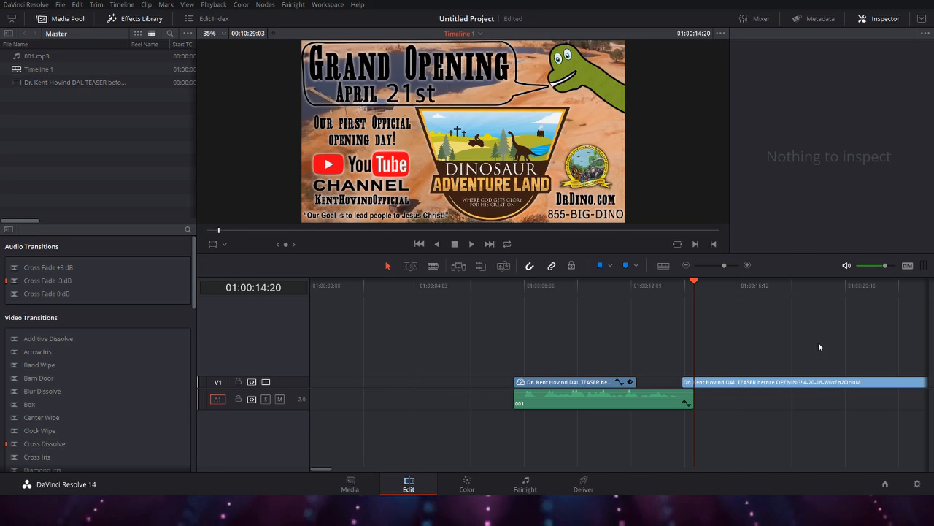
# Step: Move the long teaser clip further along V1 and extend the short teaser clip to the end of the 001 audio clip
pyautogui.hscroll(3, 730, 340)
pyautogui.moveTo(544, 379); pyautogui.dragTo(694, 381)
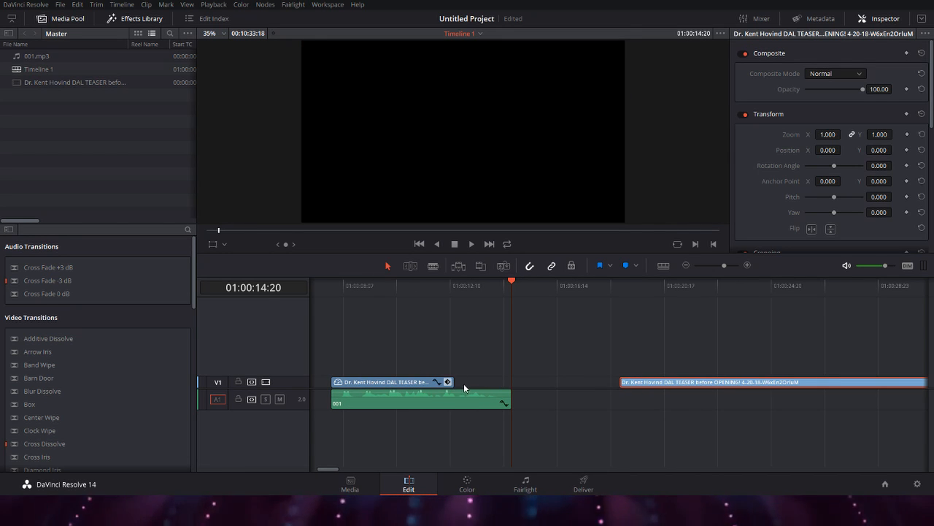
pyautogui.moveTo(453, 382); pyautogui.dragTo(512, 383)
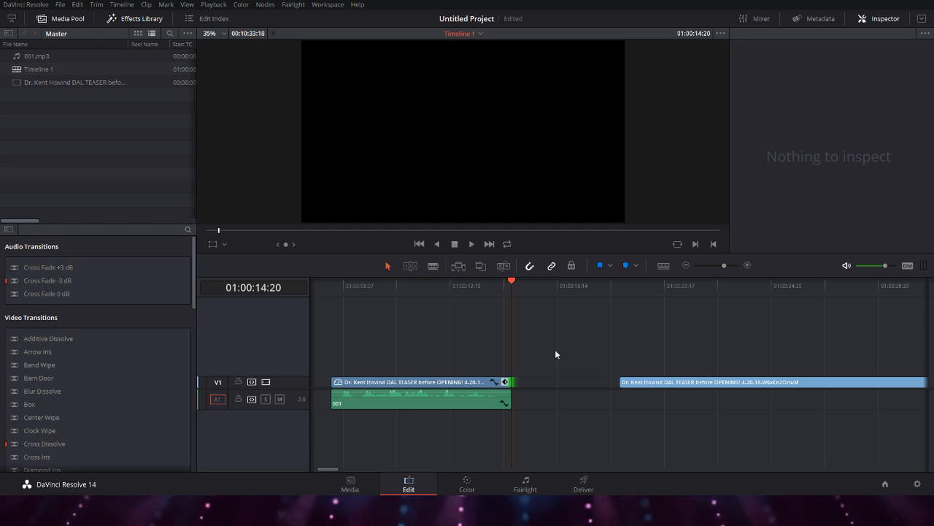
# Step: Raise the short teaser clip to a new track V2 and place the British_Museum_Flood_Tablet image beneath it on V1
pyautogui.click(461, 284)
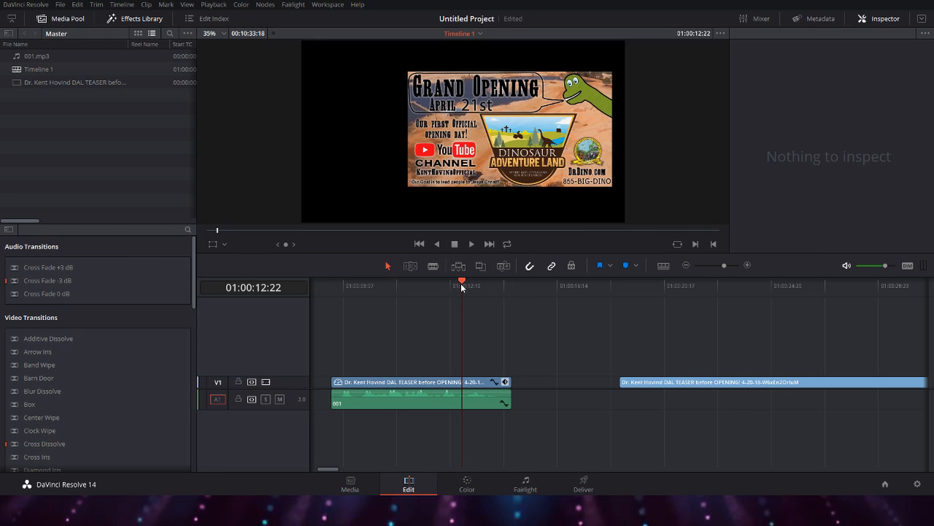
pyautogui.moveTo(409, 381); pyautogui.dragTo(409, 370)
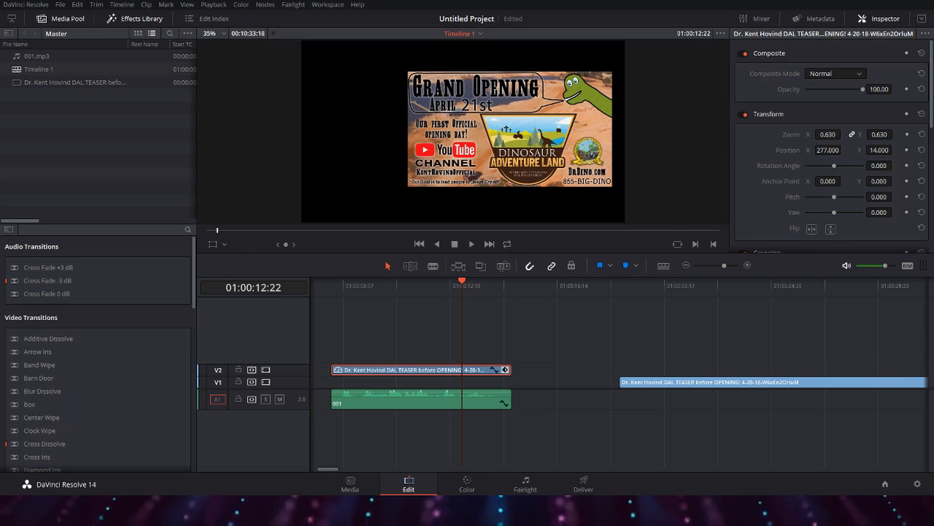
pyautogui.moveTo(558, 382); pyautogui.dragTo(404, 381)
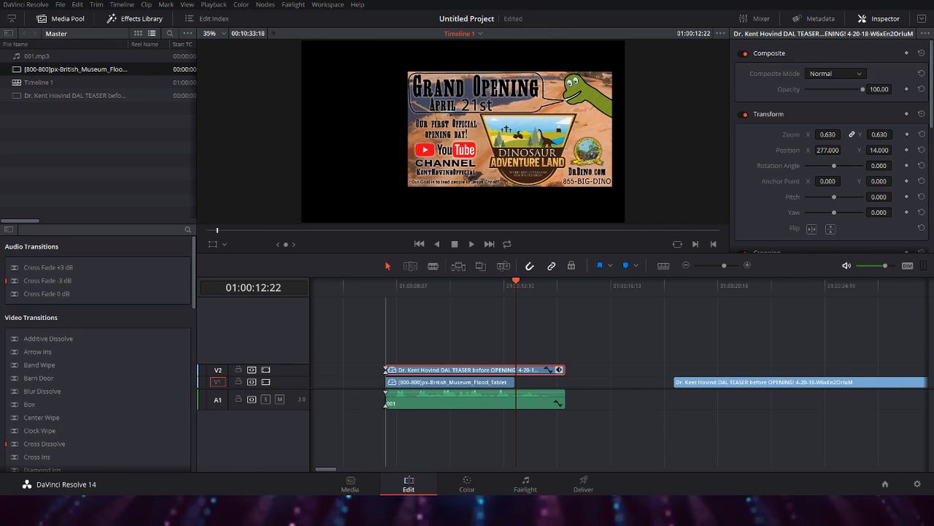
pyautogui.moveTo(387, 383); pyautogui.dragTo(388, 383)
# Step: Set the flood tablet image's zoom to 2.190 so it fills the frame behind the teaser clip
pyautogui.click(388, 295)
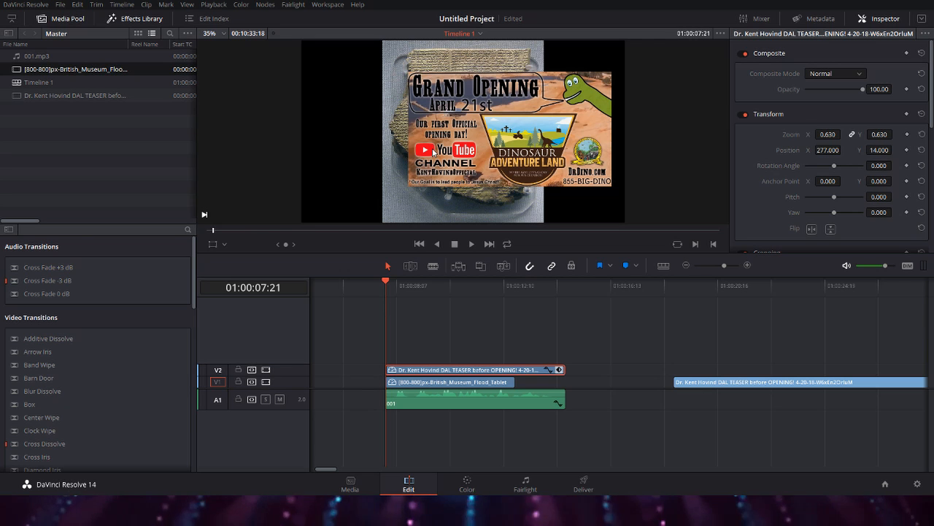
pyautogui.click(475, 382)
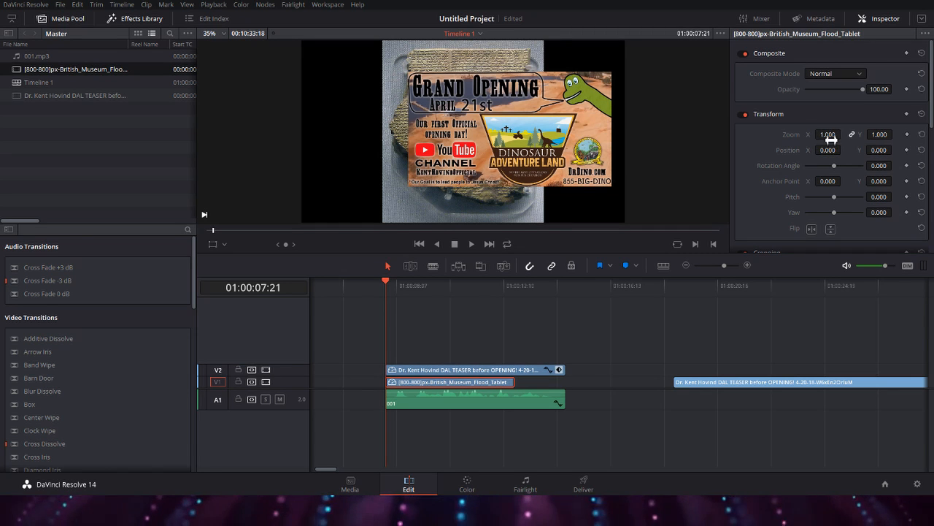
pyautogui.moveTo(829, 135); pyautogui.dragTo(887, 136)
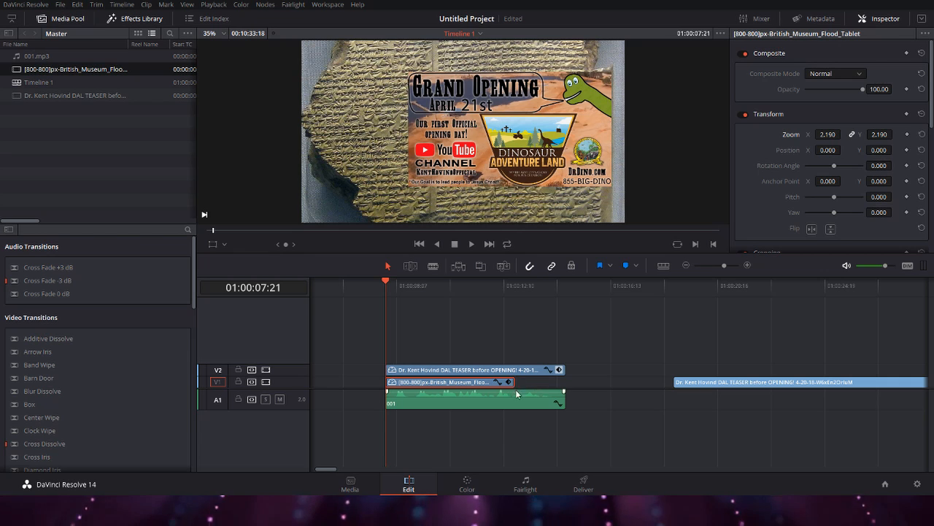
# Step: Lengthen the tablet image and the V2 teaser clip together so both extend beyond the start and end of the 001 audio clip
pyautogui.moveTo(513, 381); pyautogui.dragTo(561, 385)
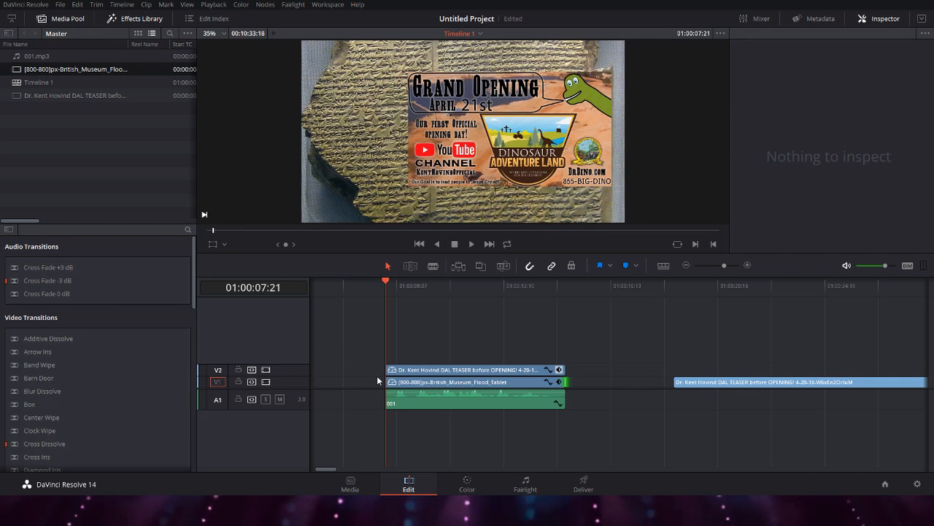
pyautogui.moveTo(390, 382); pyautogui.dragTo(357, 371)
pyautogui.moveTo(562, 383); pyautogui.dragTo(600, 371)
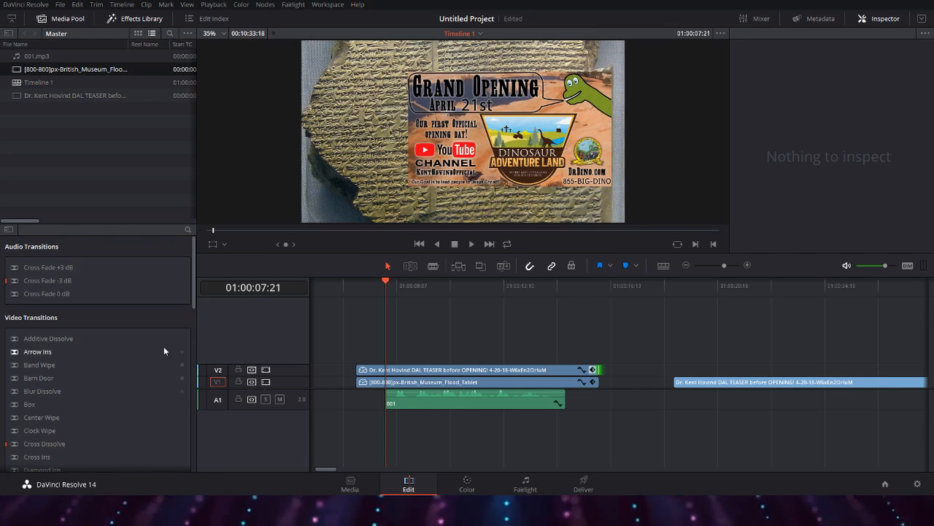
# Step: Add a Cross Dissolve to both ends of the V2 teaser clip and play the timeline from 01:00:06:09
pyautogui.moveTo(63, 444); pyautogui.dragTo(584, 372)
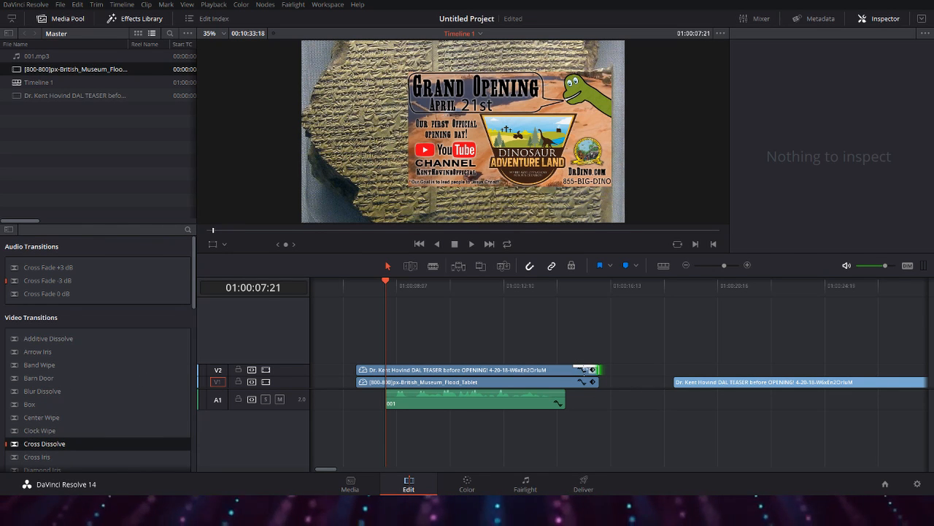
pyautogui.moveTo(66, 444); pyautogui.dragTo(373, 370)
pyautogui.click(347, 289)
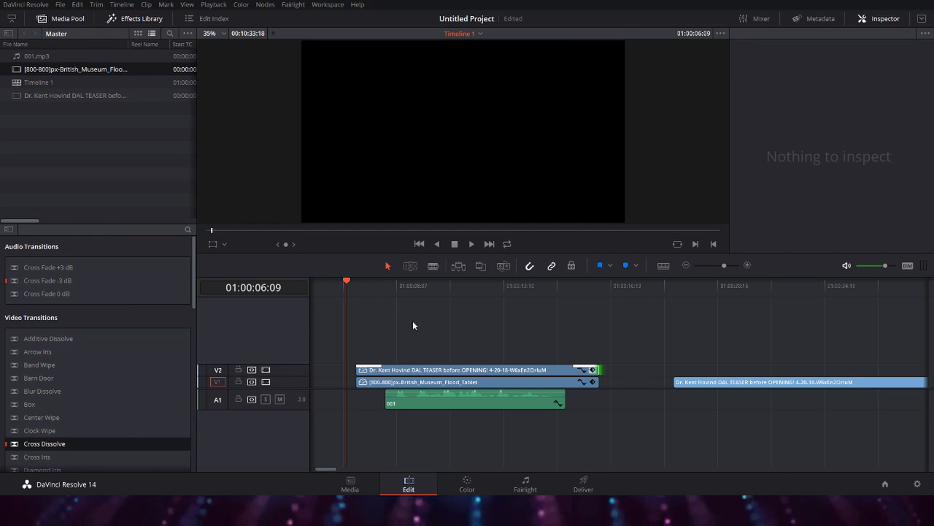
pyautogui.press('space')
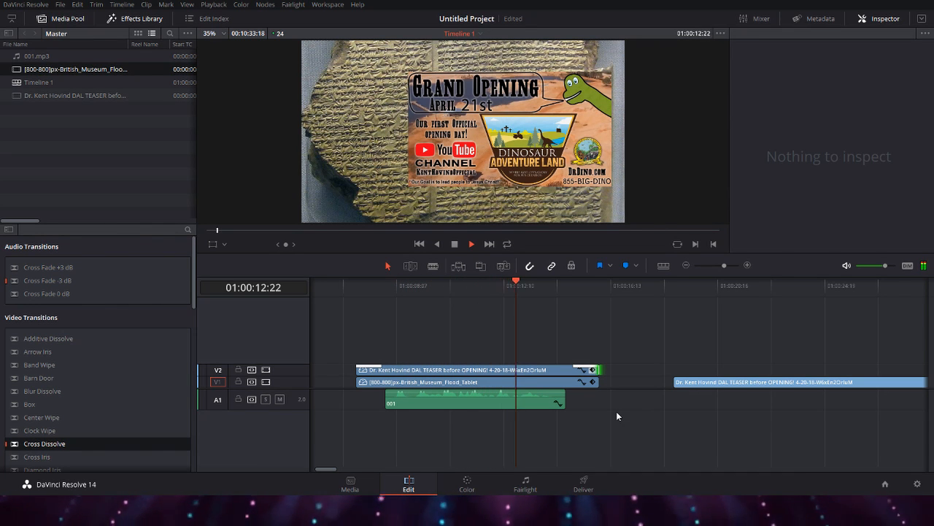
pyautogui.press('space')
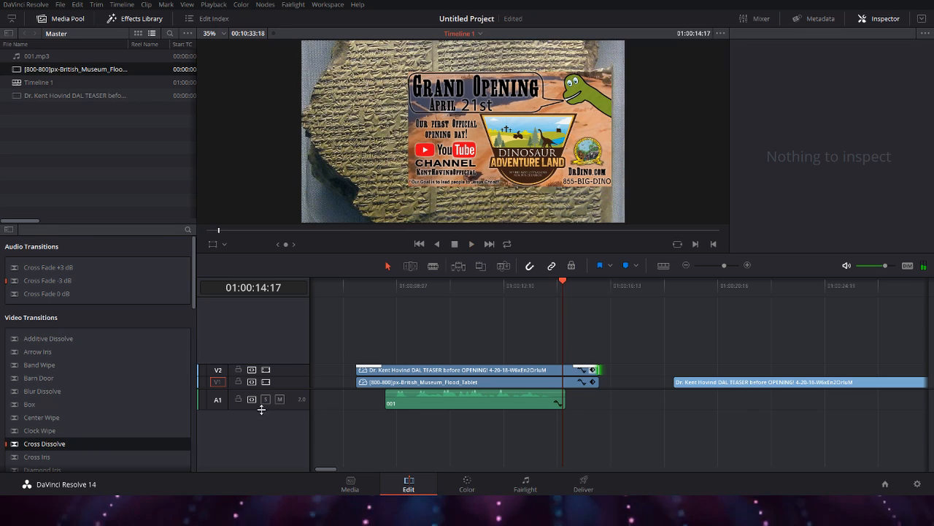
# Step: Increase the height of track A1, lower the 001 clip's volume and play the section back
pyautogui.moveTo(261, 409); pyautogui.dragTo(262, 437)
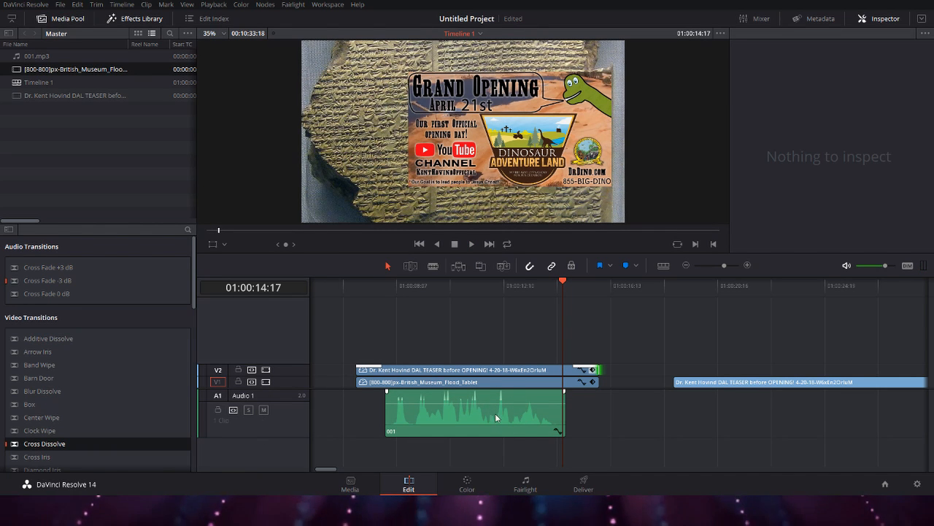
pyautogui.moveTo(490, 402); pyautogui.dragTo(495, 409)
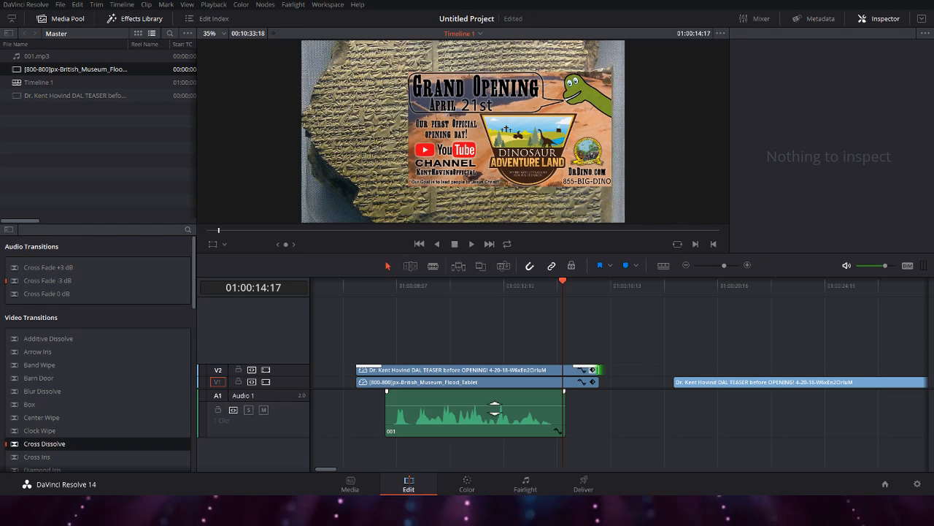
pyautogui.click(464, 288)
pyautogui.press('space')
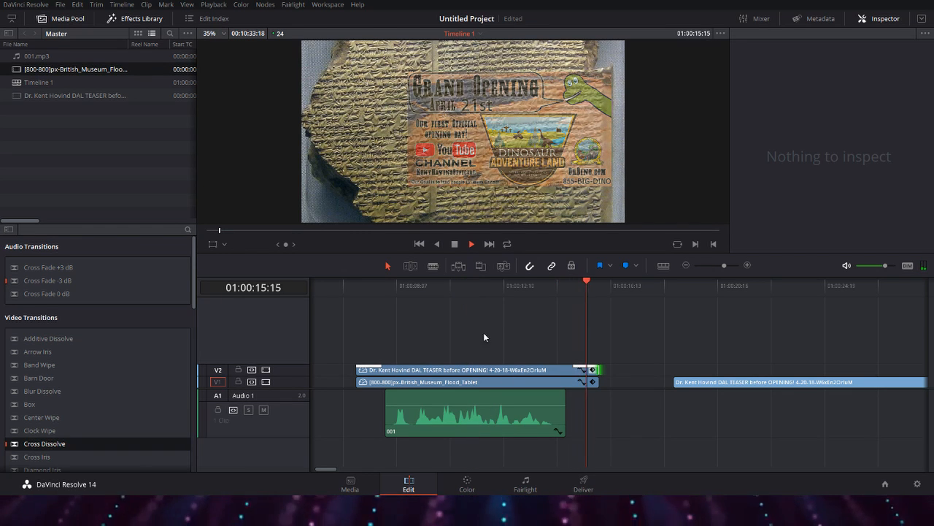
# Step: Stop playback and add a marker to the long teaser clip on V1 at 01:00:34:06
pyautogui.press('space')
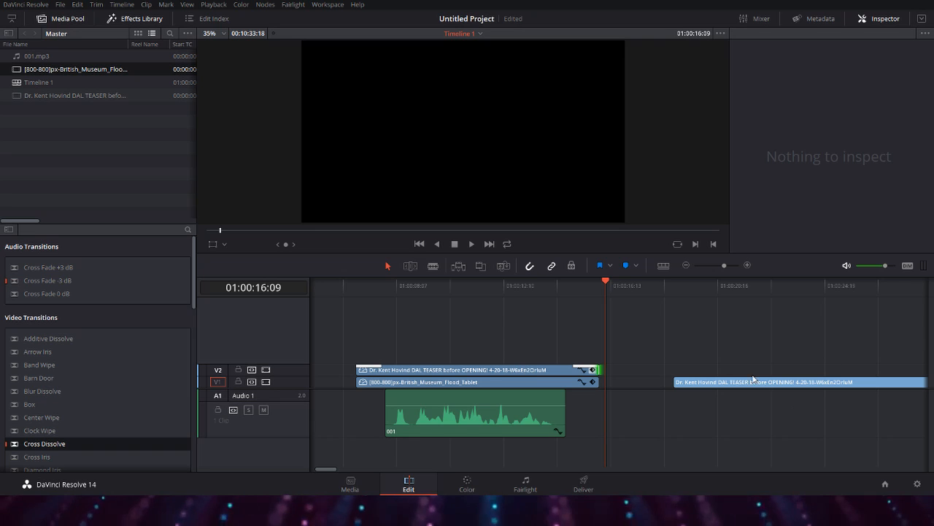
pyautogui.hscroll(6, 793, 421)
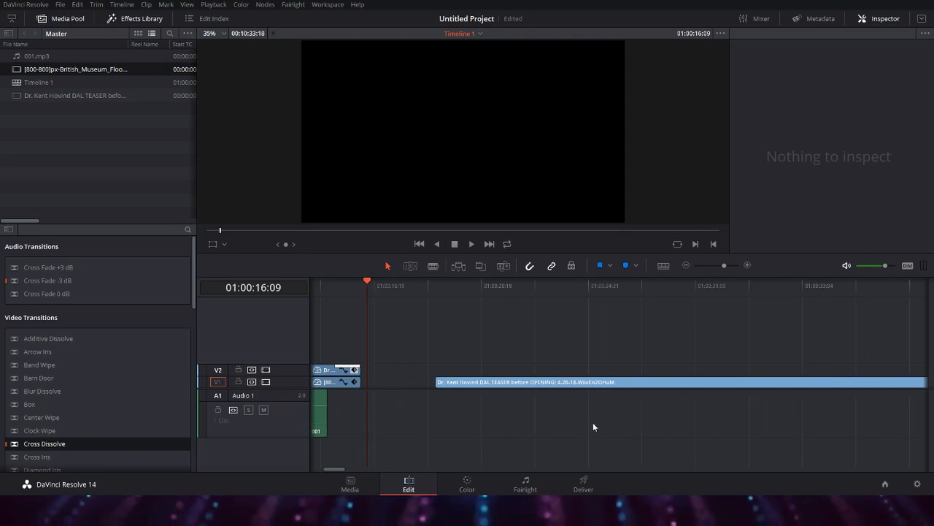
pyautogui.moveTo(433, 291); pyautogui.dragTo(808, 299)
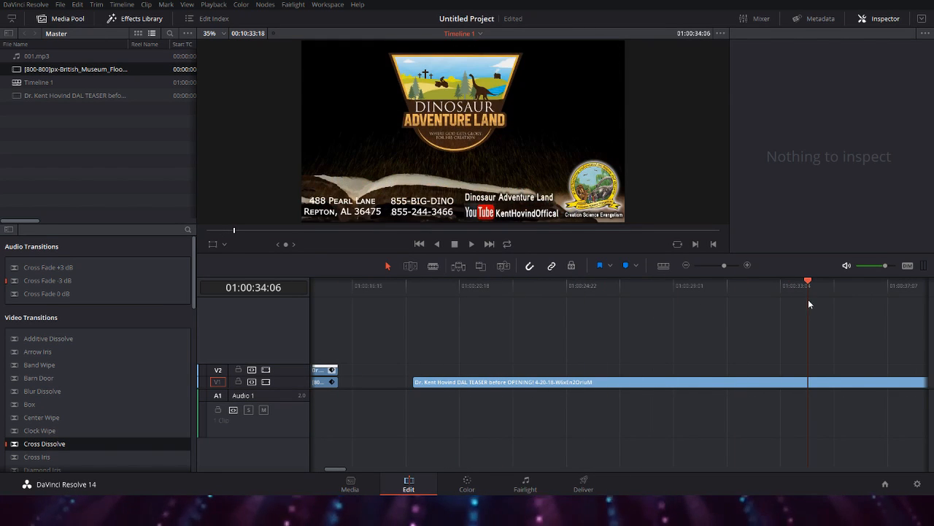
pyautogui.click(825, 382)
pyautogui.moveTo(897, 342); pyautogui.dragTo(552, 338)
pyautogui.click(527, 383)
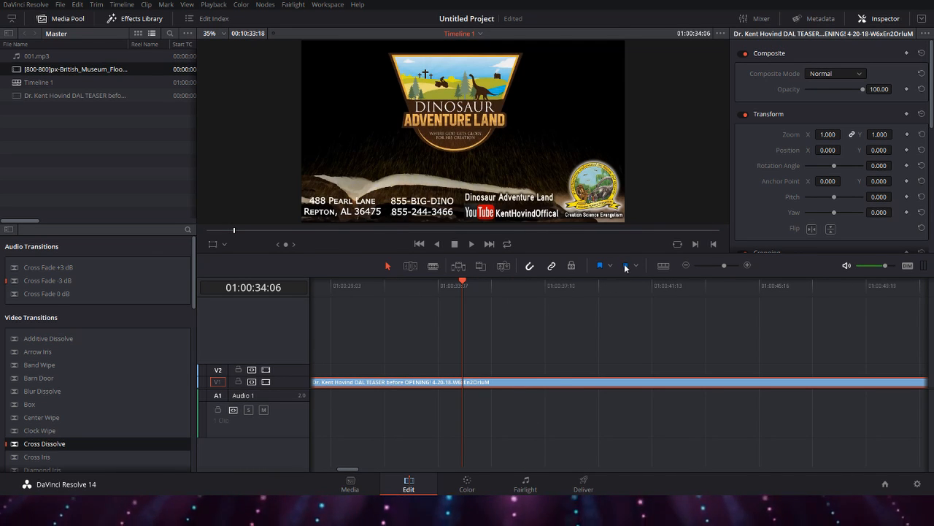
pyautogui.press('m')
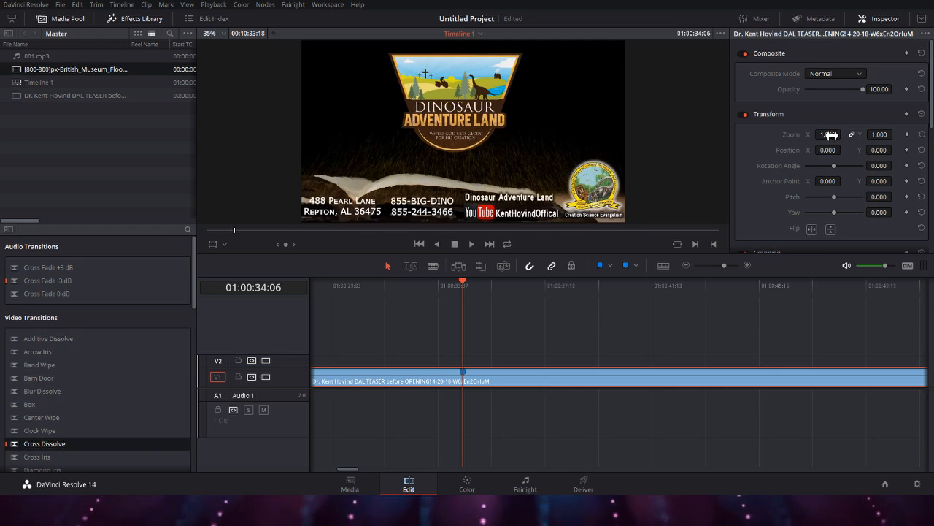
# Step: Transform the V1 teaser clip to zoom 0.610, position X 239 and Y 11, and rotation angle 7.300
pyautogui.moveTo(832, 135); pyautogui.dragTo(803, 135)
pyautogui.moveTo(447, 287); pyautogui.dragTo(567, 283)
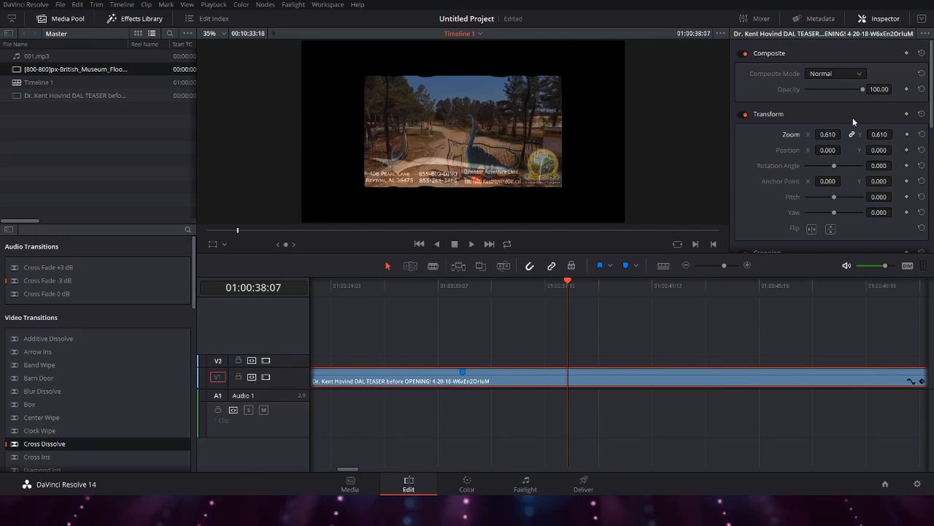
pyautogui.moveTo(826, 151); pyautogui.dragTo(829, 173)
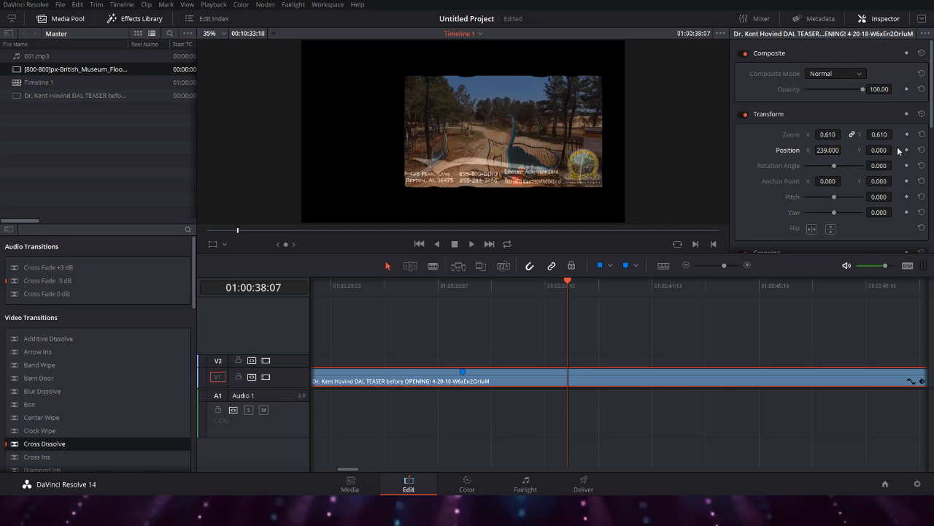
pyautogui.moveTo(883, 151); pyautogui.dragTo(909, 166)
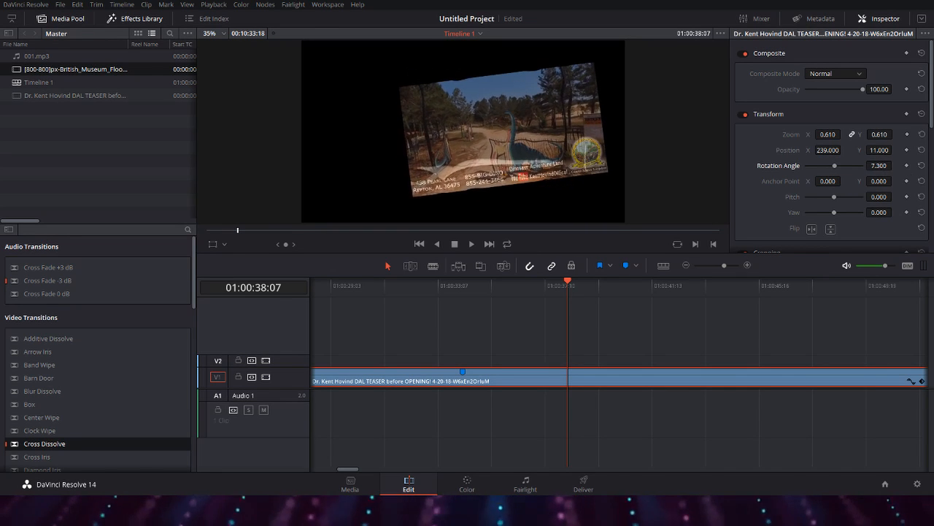
# Step: Split the V1 teaser clip at its marker at 01:00:34:06
pyautogui.hscroll(1, 448, 341)
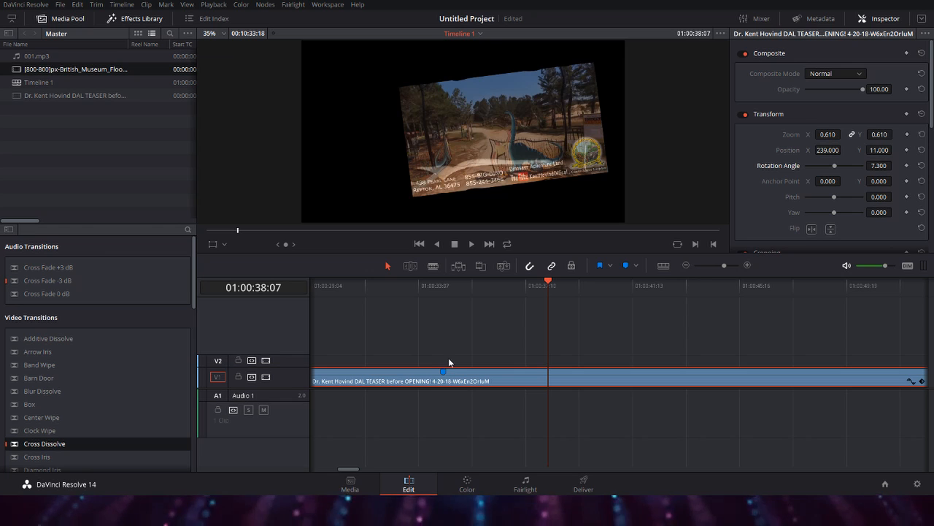
pyautogui.click(446, 297)
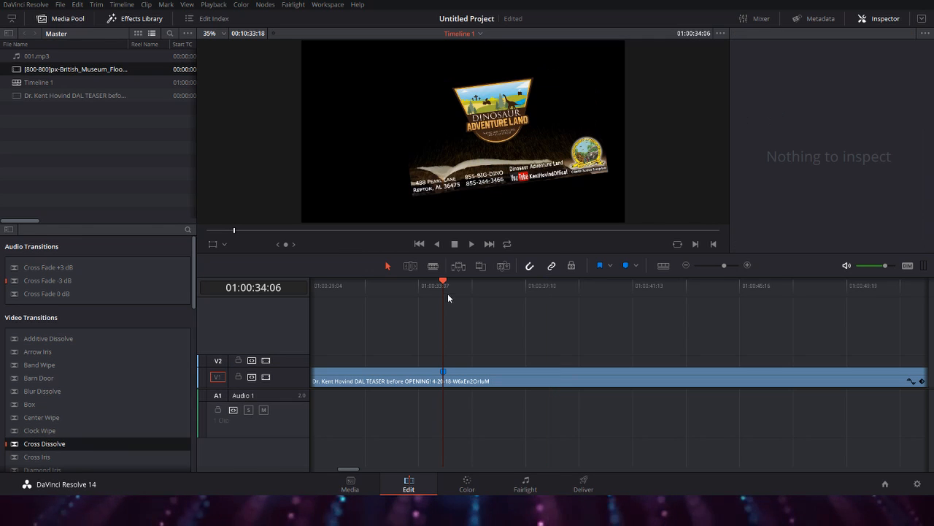
pyautogui.click(469, 379)
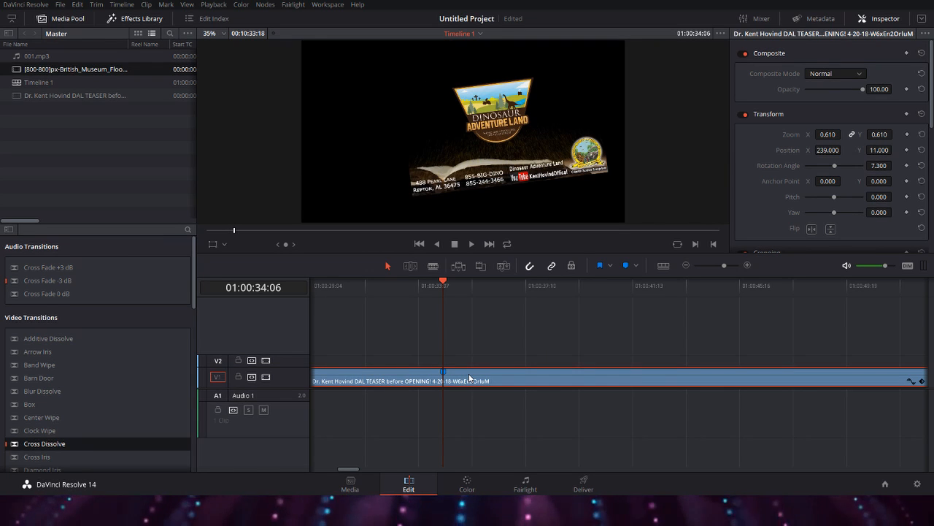
pyautogui.hotkey('ctrl', 'b')
# Step: Move the teaser part after the cut away from the first part, and return it against the cut
pyautogui.click(490, 354)
pyautogui.moveTo(495, 374); pyautogui.dragTo(624, 372)
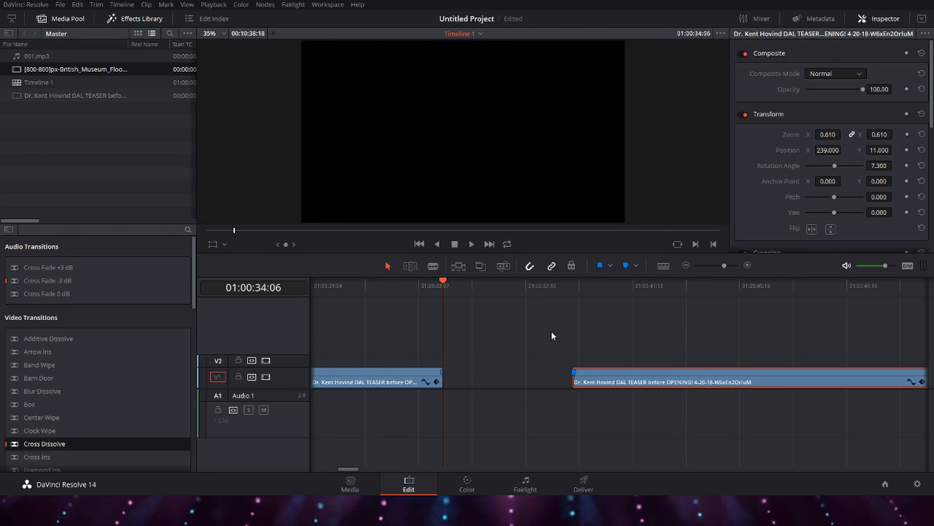
pyautogui.moveTo(651, 384); pyautogui.dragTo(510, 395)
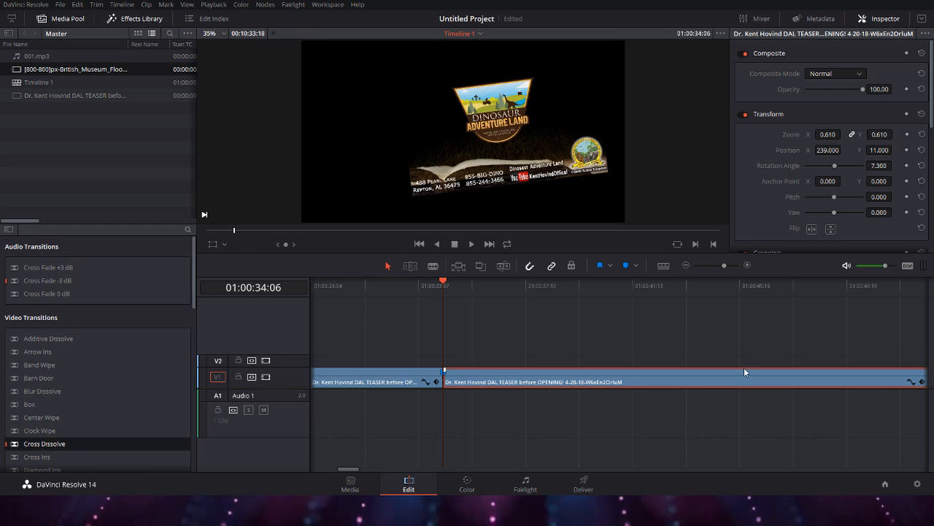
# Step: Add a timeline marker at 01:00:50:05 with no clip selected, and remove it
pyautogui.moveTo(744, 367); pyautogui.dragTo(131, 409)
pyautogui.moveTo(511, 403); pyautogui.dragTo(829, 401)
pyautogui.click(413, 360)
pyautogui.moveTo(412, 361); pyautogui.dragTo(443, 362)
pyautogui.click(616, 285)
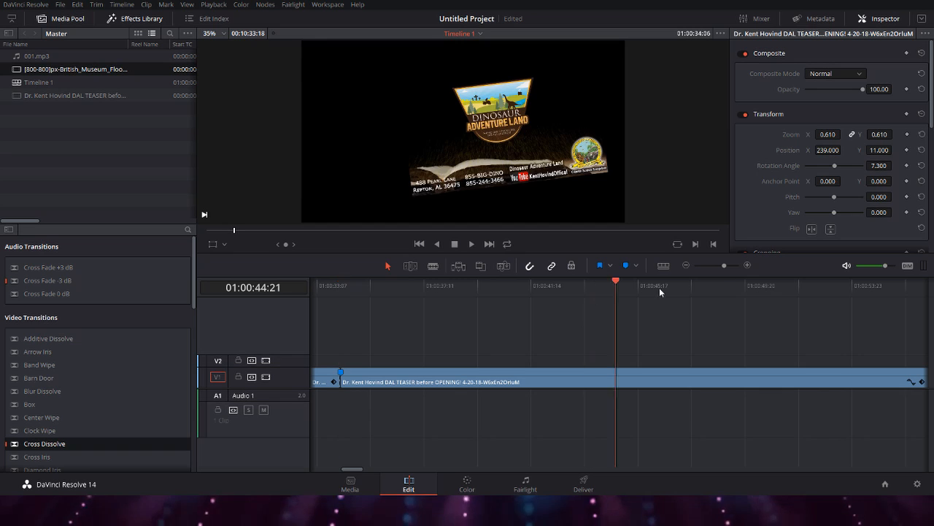
pyautogui.click(754, 285)
pyautogui.click(625, 267)
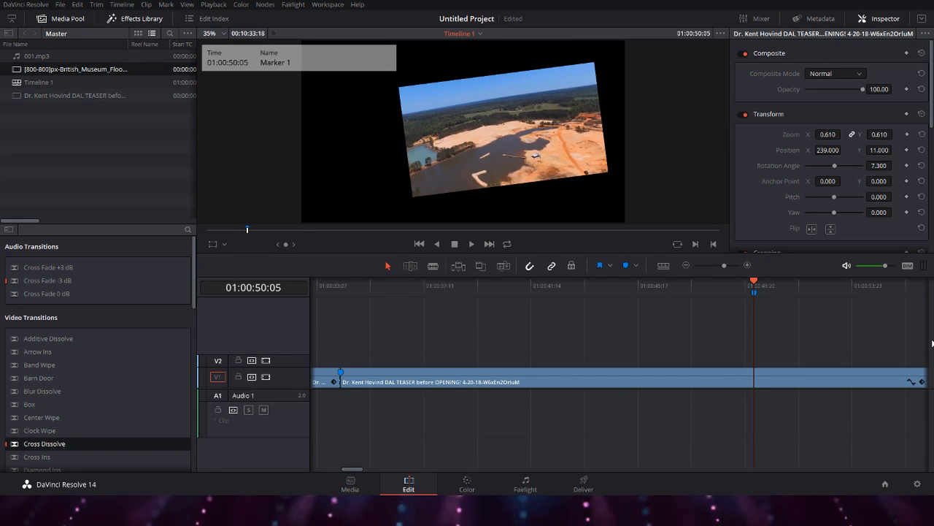
pyautogui.click(755, 292)
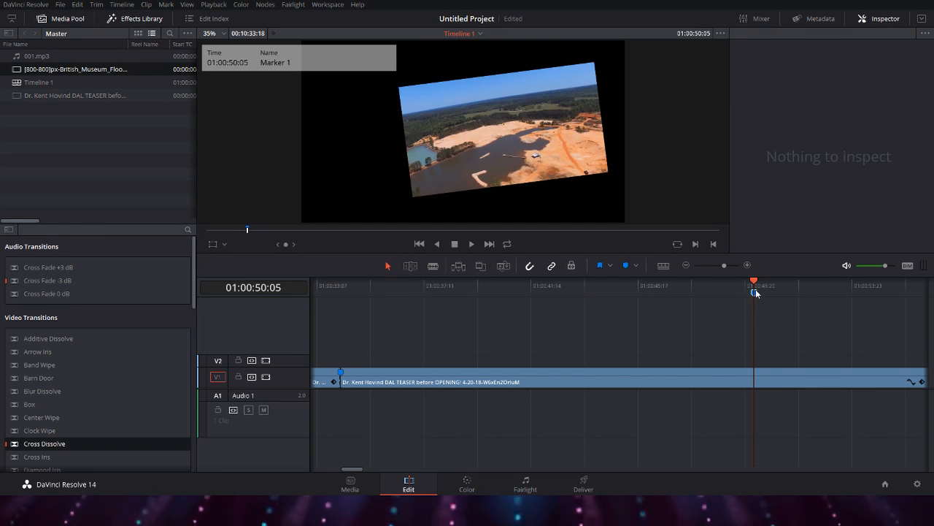
# Step: Add a marker to the second part of the split V1 teaser clip at 01:00:50:05
pyautogui.click(692, 381)
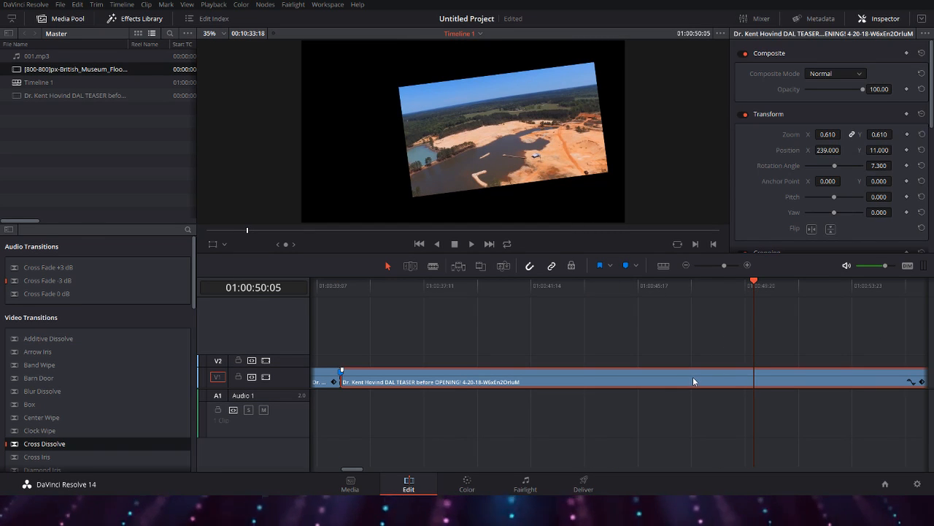
pyautogui.click(628, 267)
pyautogui.moveTo(821, 368); pyautogui.dragTo(386, 368)
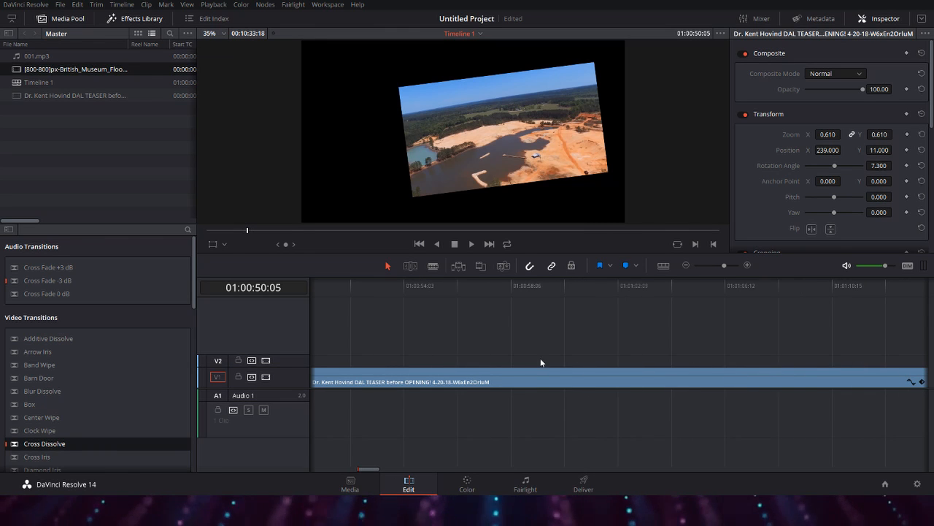
# Step: Add a Cross Dissolve to both ends of the flood tablet clip on V1 and reduce the video track height
pyautogui.moveTo(578, 359); pyautogui.dragTo(611, 293)
pyautogui.moveTo(315, 376); pyautogui.dragTo(675, 379)
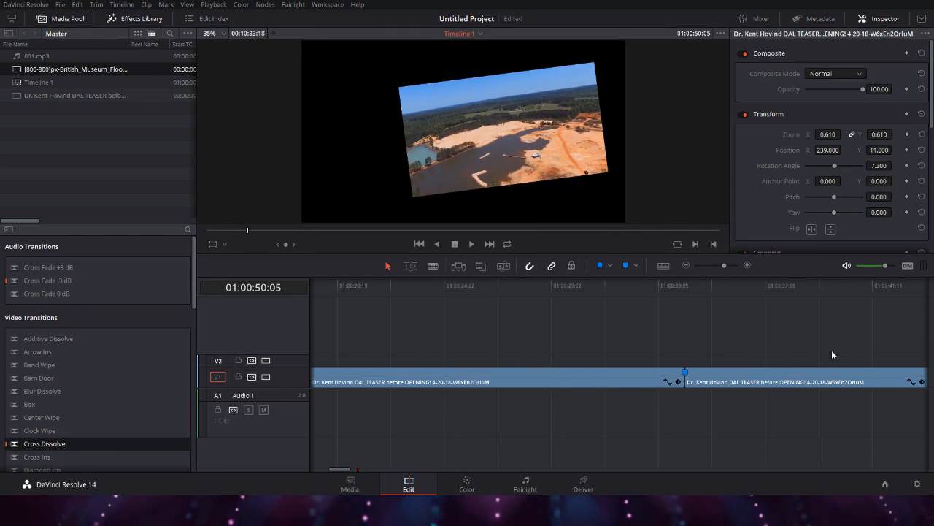
pyautogui.moveTo(758, 352); pyautogui.dragTo(852, 346)
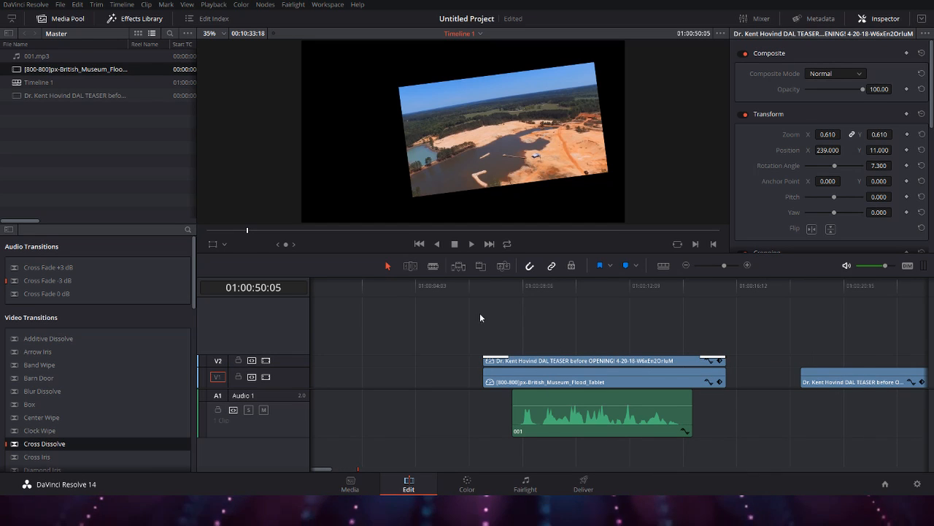
pyautogui.click(479, 285)
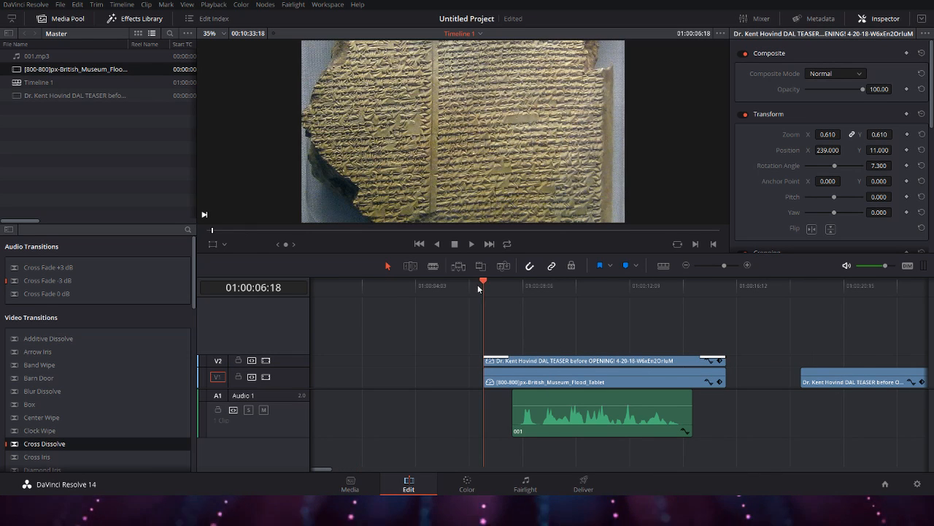
pyautogui.click(727, 292)
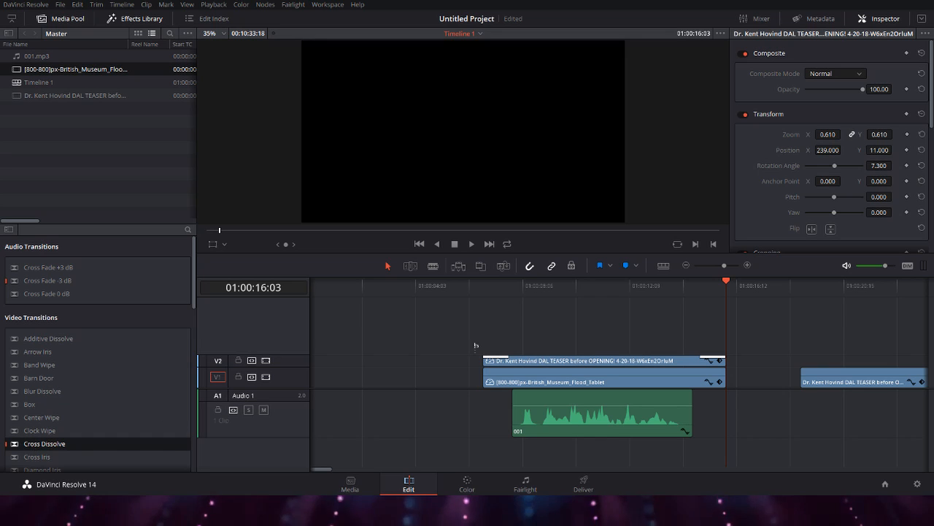
pyautogui.click(92, 415)
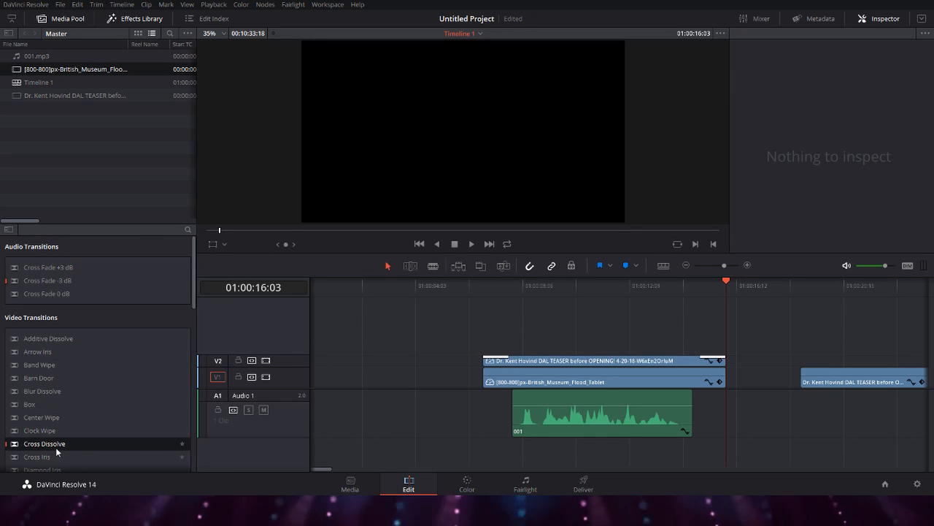
pyautogui.moveTo(57, 445); pyautogui.dragTo(489, 374)
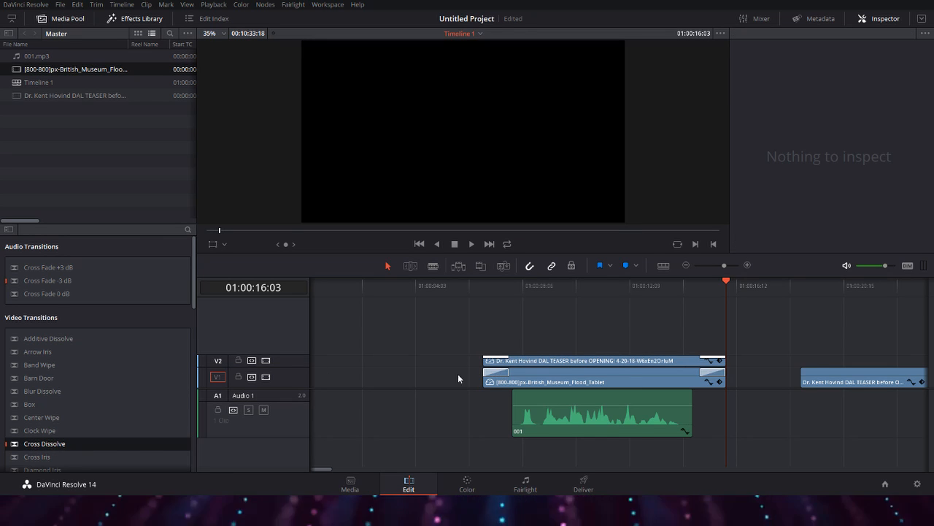
pyautogui.moveTo(289, 370); pyautogui.dragTo(292, 384)
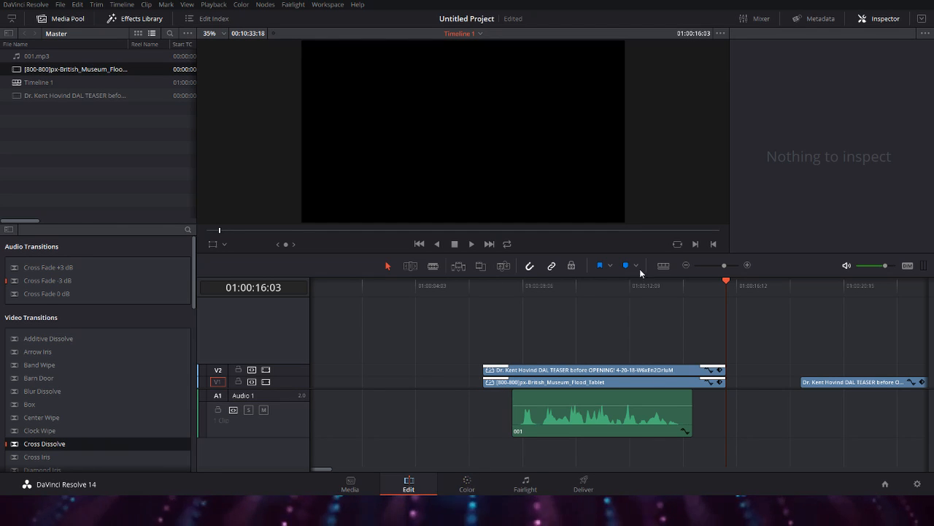
# Step: On the Color page at 01:00:10:08, add a second serial node to the V2 teaser clip and connect it to an alpha output
pyautogui.moveTo(614, 289); pyautogui.dragTo(576, 290)
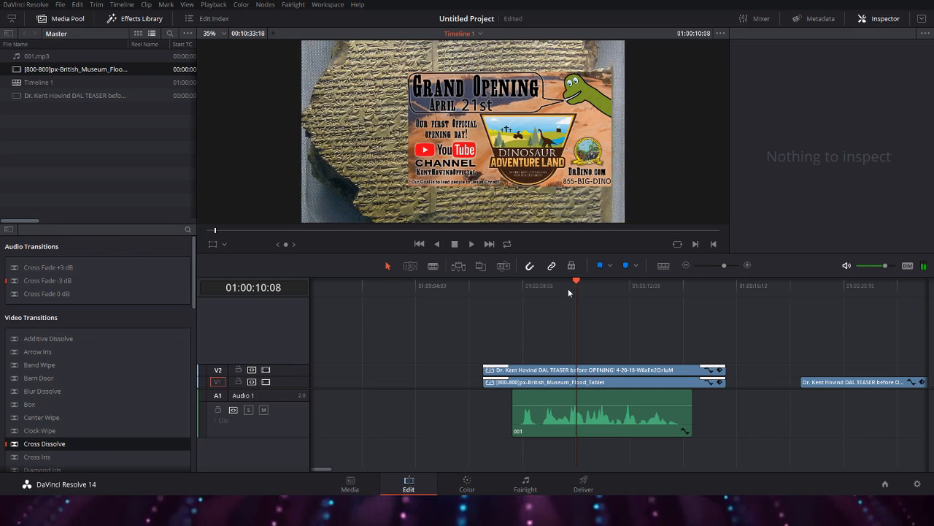
pyautogui.click(482, 485)
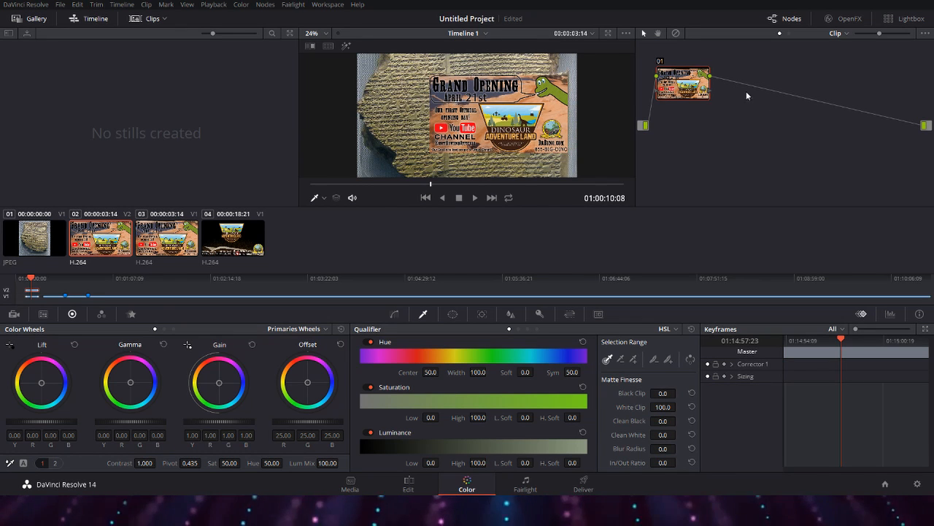
pyautogui.hotkey('alt', 's')
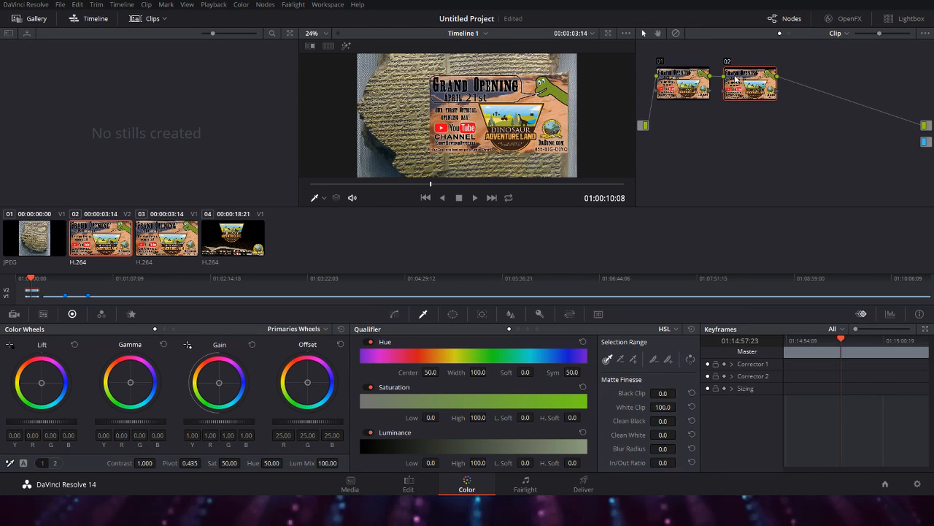
pyautogui.moveTo(921, 149); pyautogui.dragTo(926, 142)
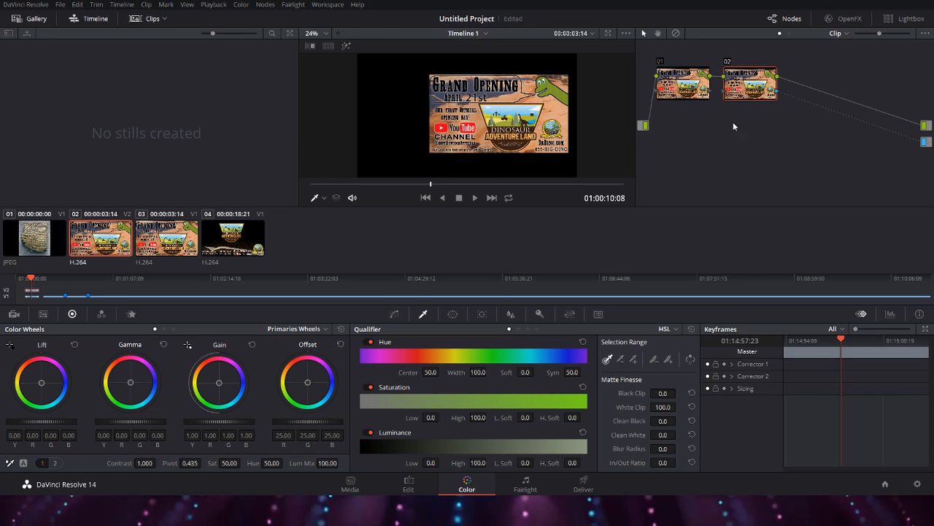
# Step: Add a linear window to node 02 and fit its four corners to the edges of the teaser picture
pyautogui.click(453, 314)
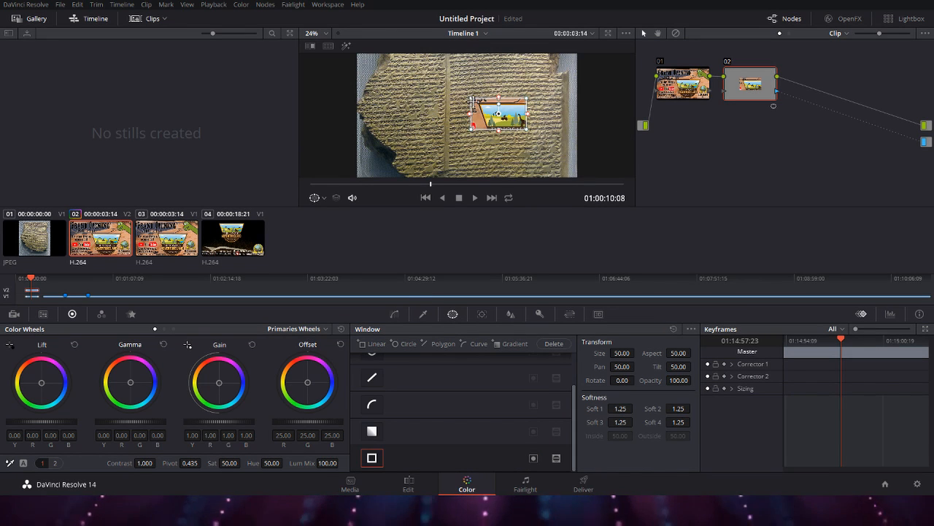
pyautogui.moveTo(473, 98); pyautogui.dragTo(430, 75)
pyautogui.moveTo(473, 125); pyautogui.dragTo(431, 155)
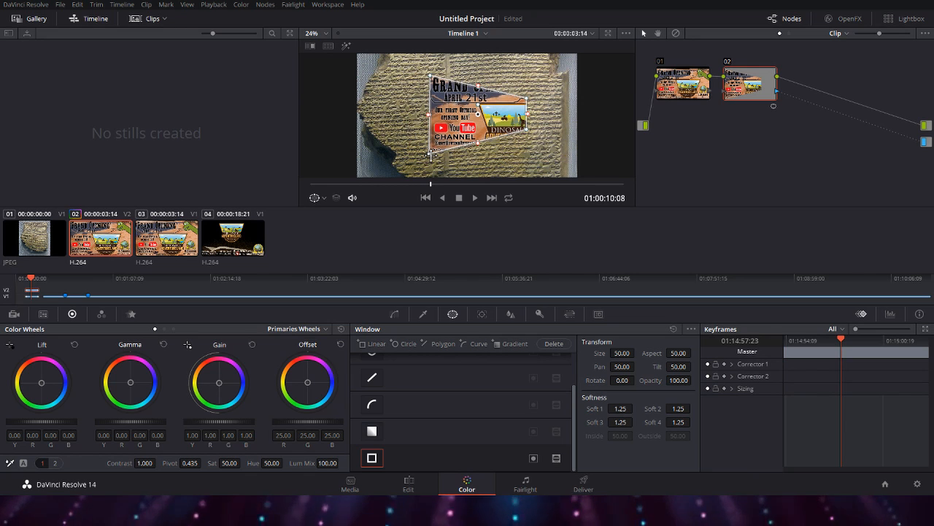
pyautogui.moveTo(524, 130); pyautogui.dragTo(570, 152)
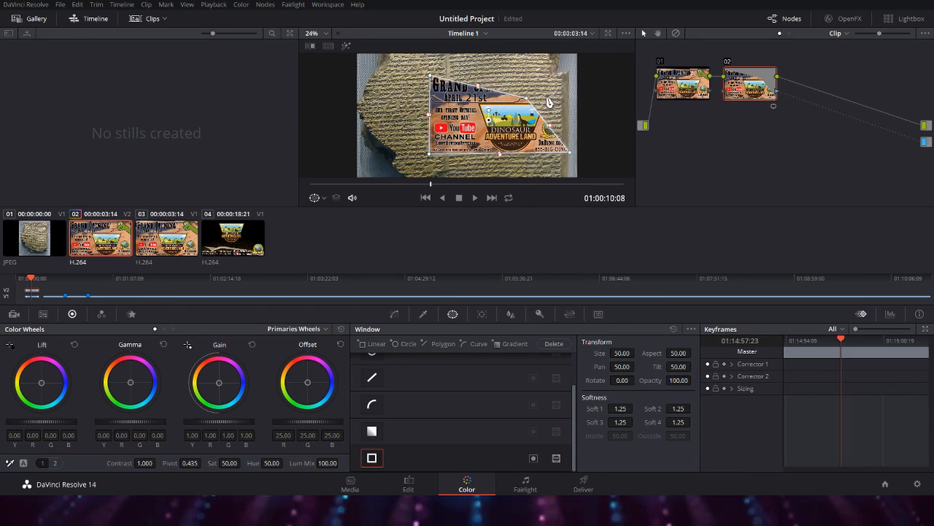
pyautogui.moveTo(525, 97); pyautogui.dragTo(569, 76)
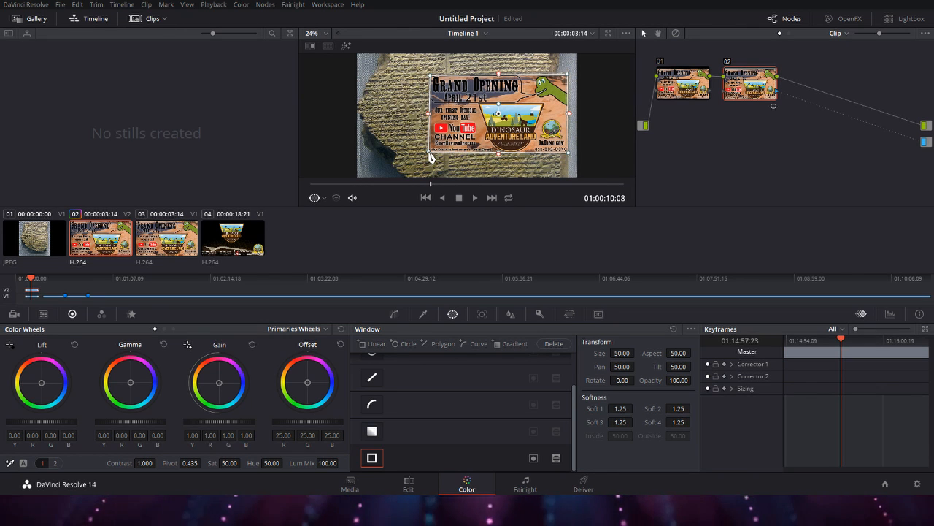
# Step: Sample the green dinosaur with the HSL qualifier on node 02 and invert the selection to key it out
pyautogui.click(423, 314)
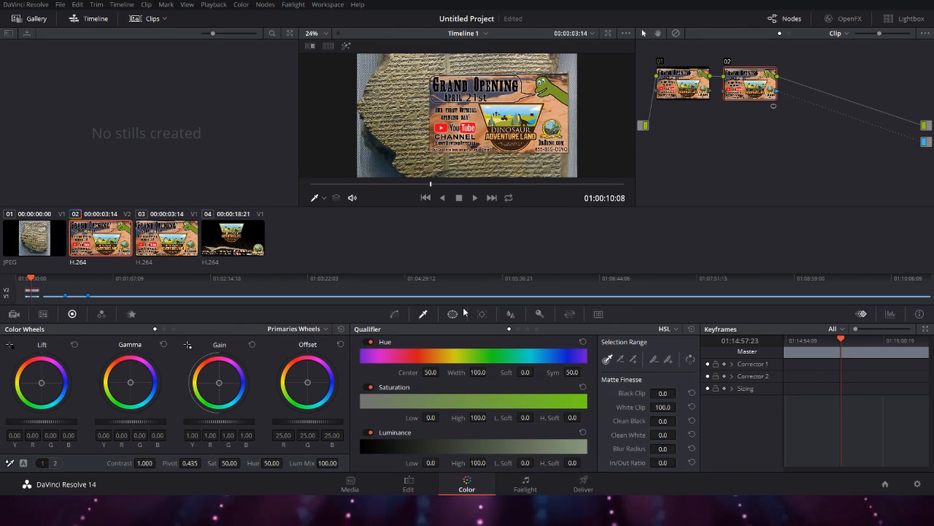
pyautogui.click(562, 92)
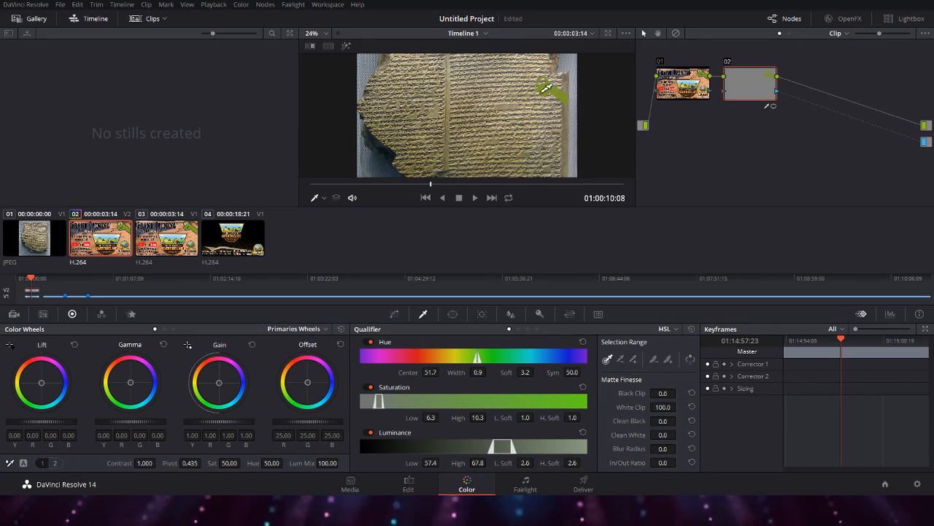
pyautogui.click(691, 359)
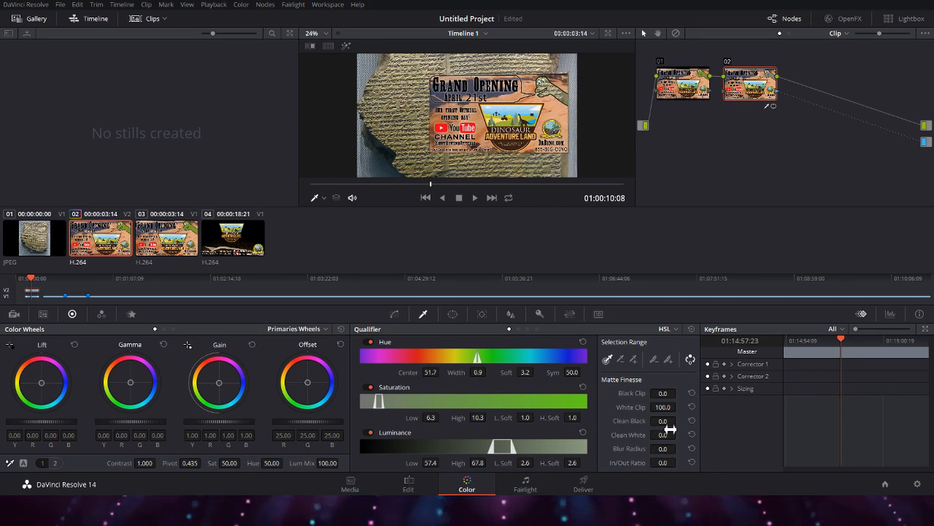
# Step: Refine the dinosaur key's matte by setting Clean Black to 57.9 and Clean White to about 26.8
pyautogui.moveTo(662, 420); pyautogui.dragTo(678, 434)
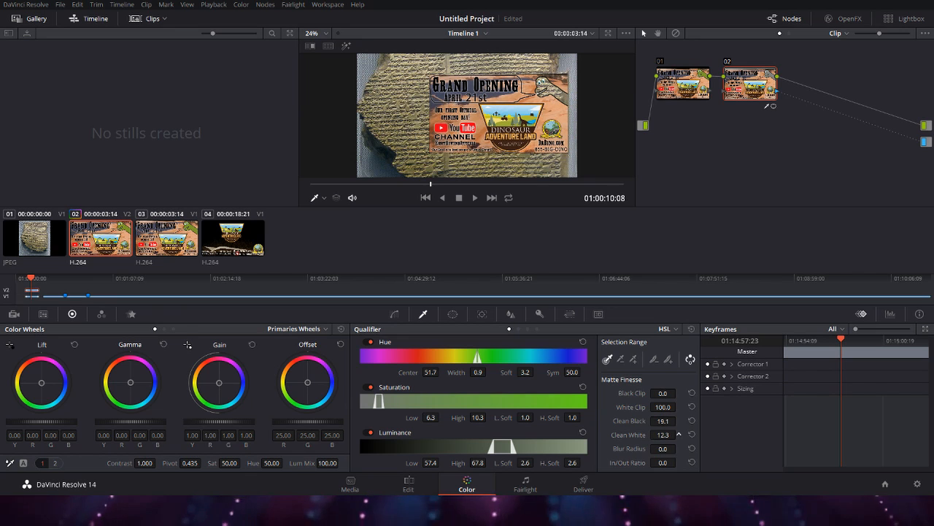
pyautogui.scroll(5, 557, 80)
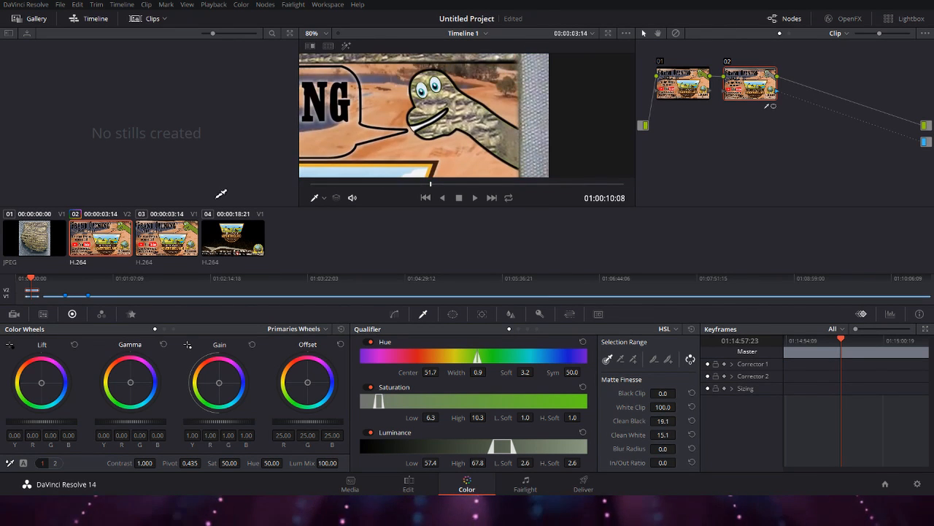
pyautogui.scroll(2, 428, 132)
pyautogui.scroll(-1, 426, 110)
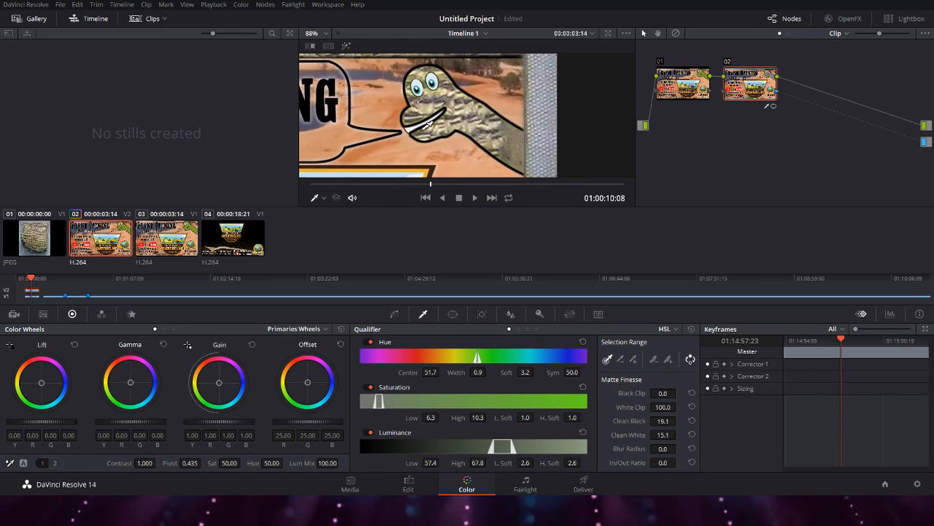
pyautogui.moveTo(679, 421); pyautogui.dragTo(735, 421)
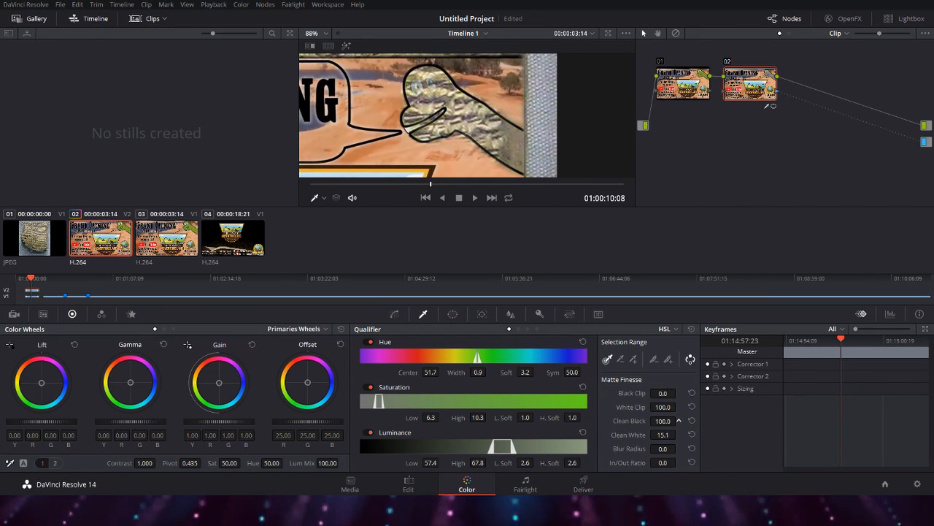
pyautogui.moveTo(679, 421)
pyautogui.mouseDown()
pyautogui.moveTo(657, 421)
pyautogui.moveTo(668, 438)
pyautogui.moveTo(684, 438)
pyautogui.moveTo(674, 438)
pyautogui.mouseUp()
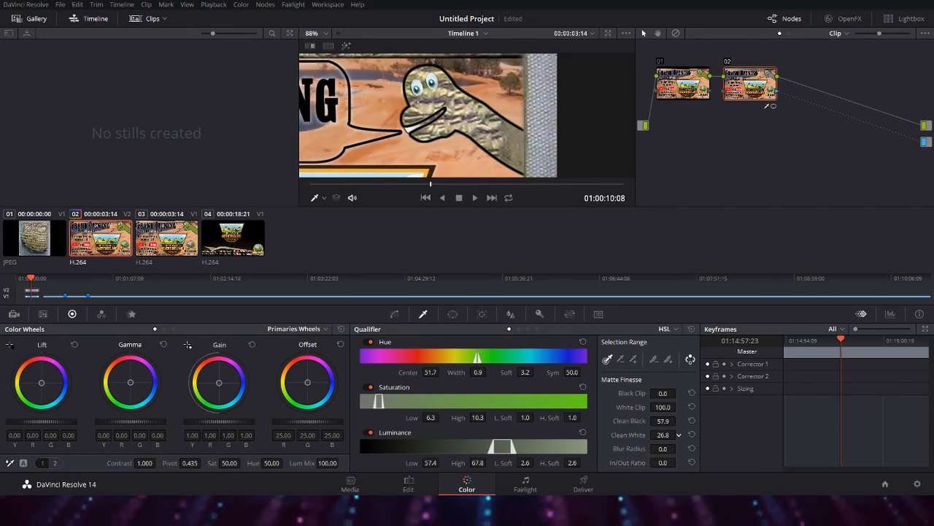
pyautogui.scroll(3, 446, 112)
pyautogui.scroll(-3, 447, 105)
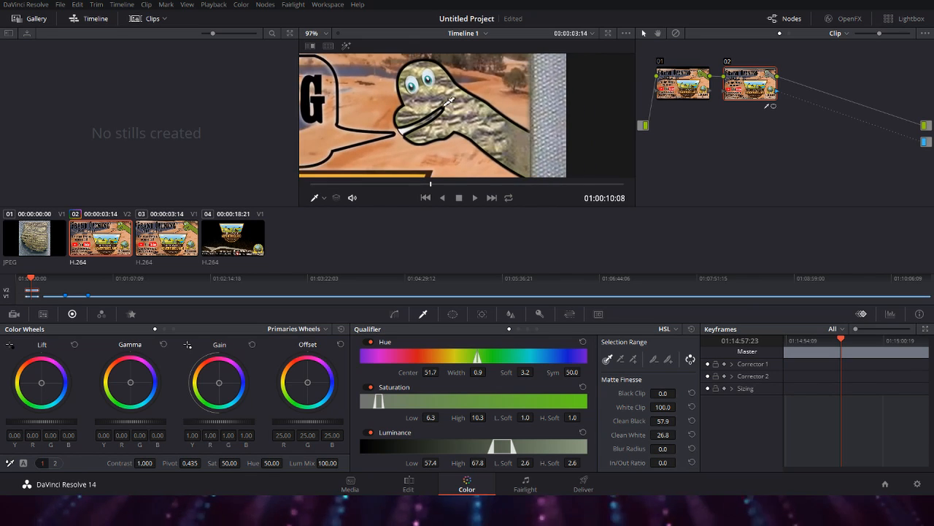
pyautogui.scroll(-10, 453, 97)
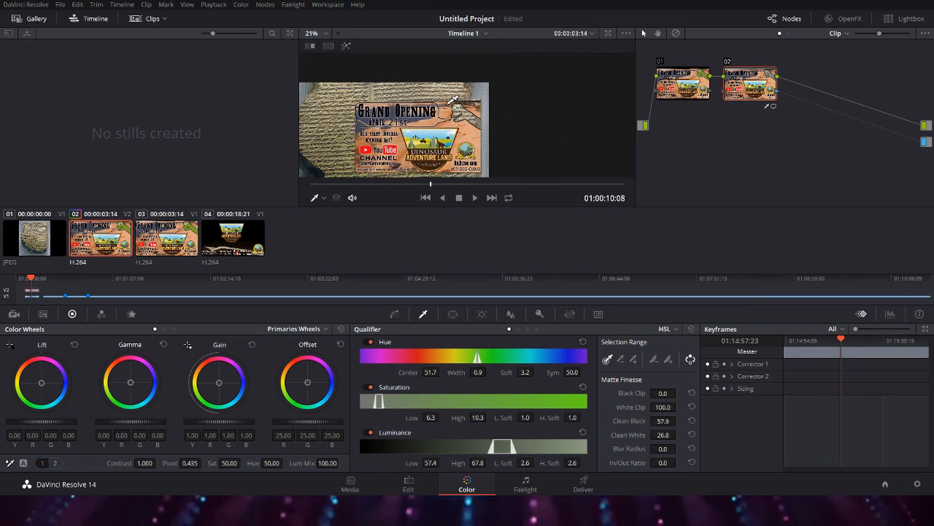
# Step: Add the teaser card's background, title, badge and globe colours to the qualifier selection, and subtract a sample between the YouTube logo and the badge
pyautogui.click(633, 359)
pyautogui.click(474, 141)
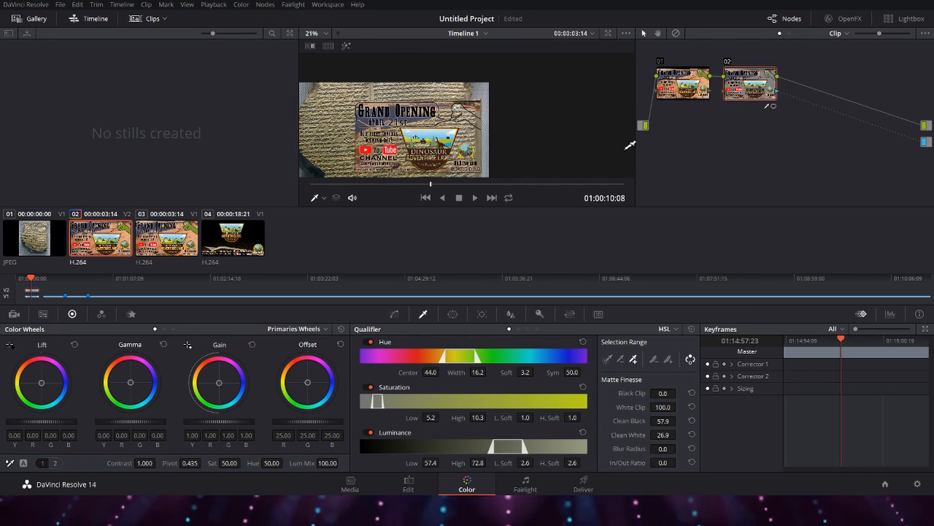
pyautogui.click(383, 108)
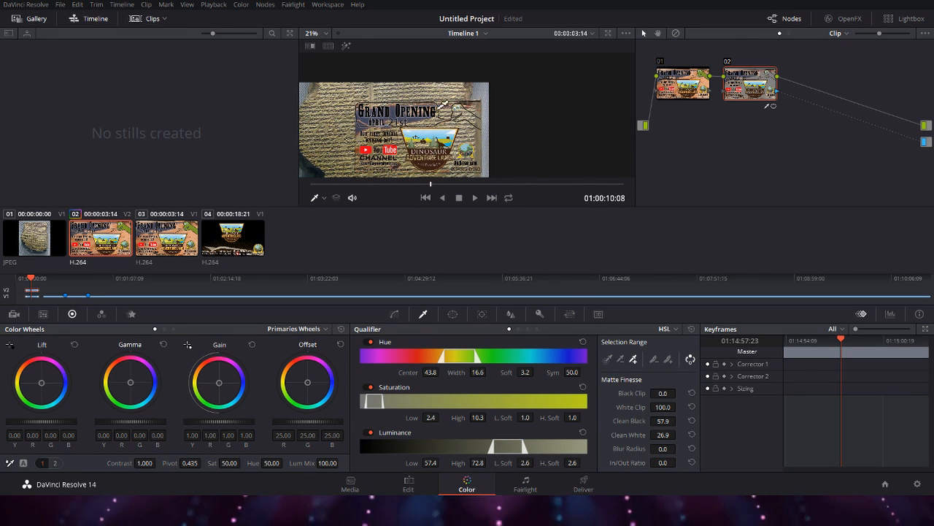
pyautogui.click(363, 121)
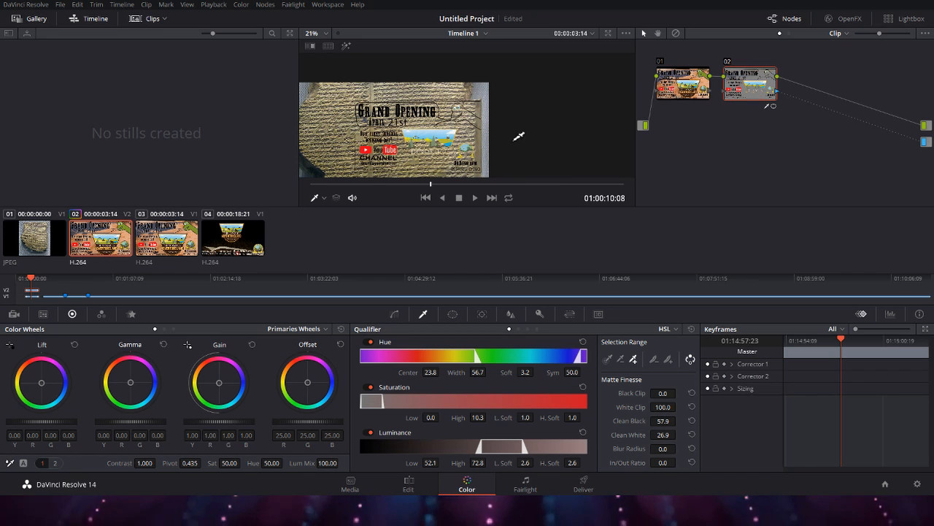
pyautogui.click(440, 140)
pyautogui.click(422, 140)
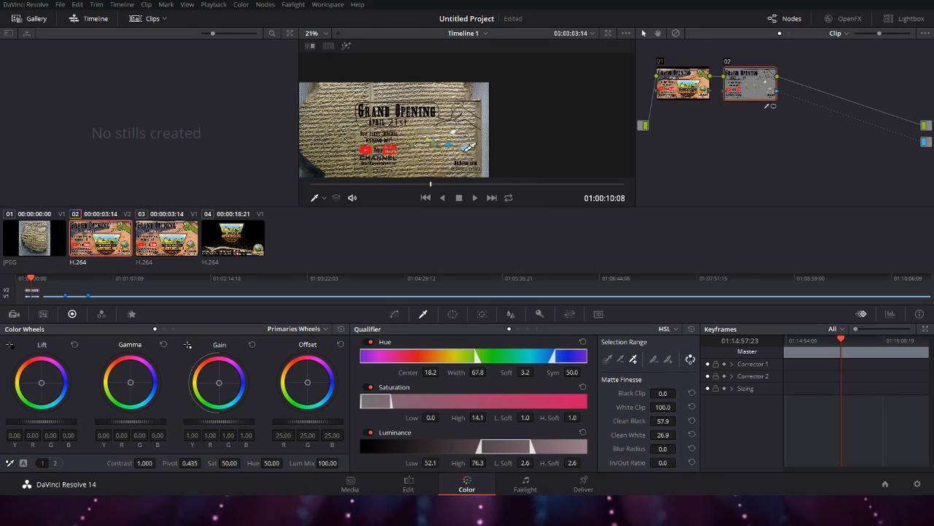
pyautogui.click(465, 151)
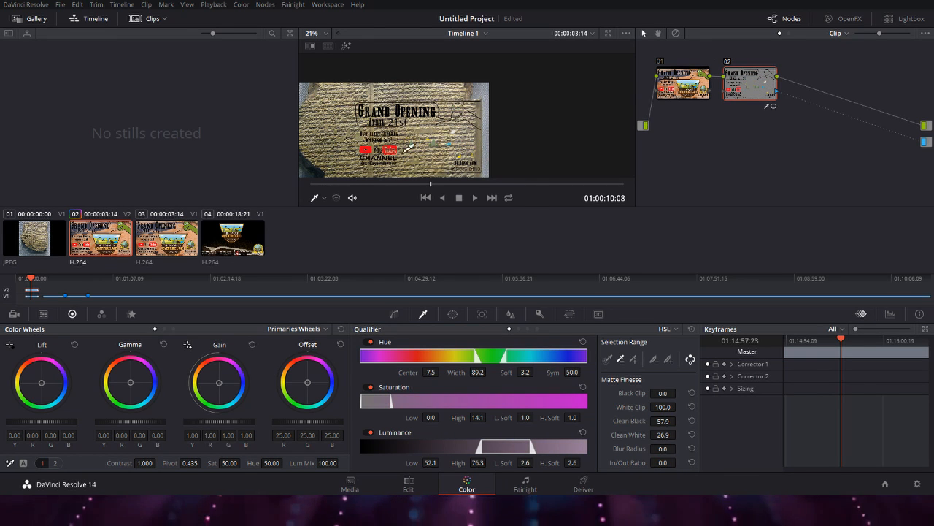
pyautogui.click(403, 145)
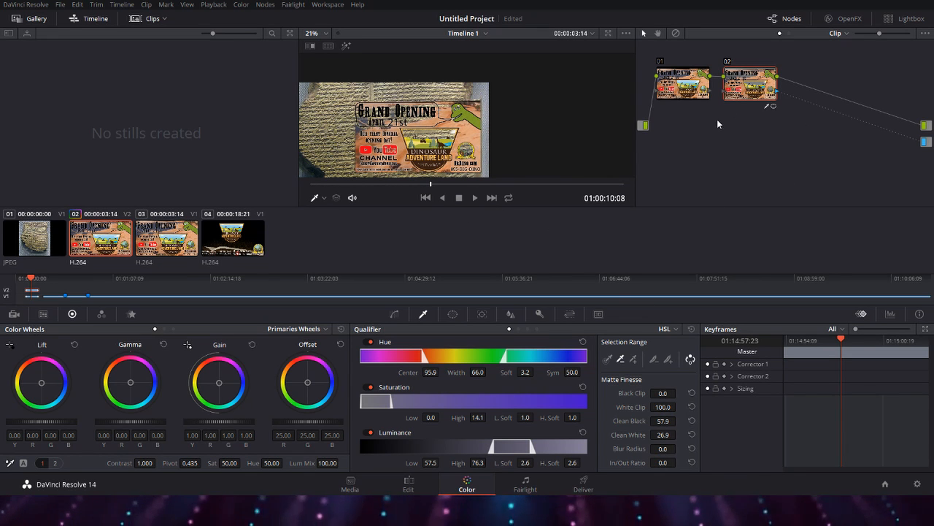
# Step: On the Deliver page, limit the render range to the first clips, with in point 01:00:06:18 and out point 01:00:16:03
pyautogui.click(550, 486)
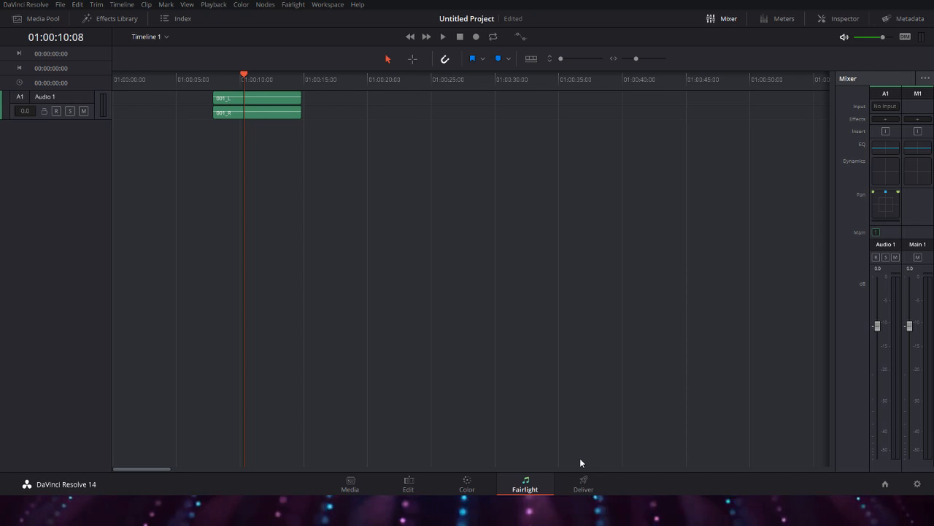
pyautogui.click(577, 487)
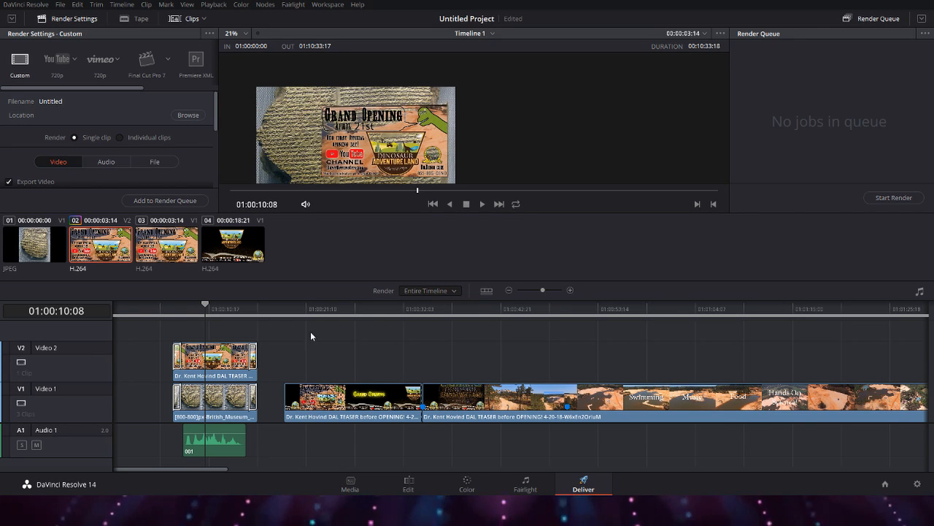
pyautogui.click(259, 311)
pyautogui.press('o')
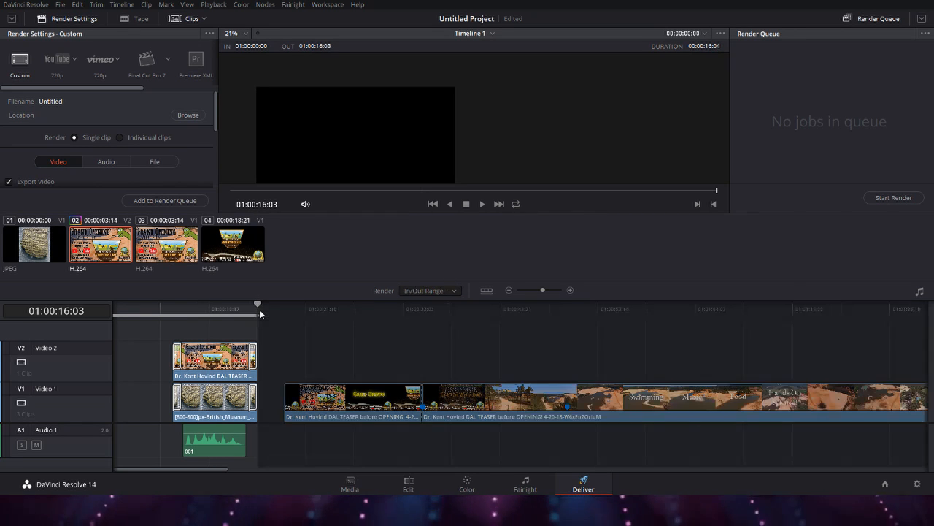
pyautogui.moveTo(179, 307); pyautogui.dragTo(166, 302)
pyautogui.press('i')
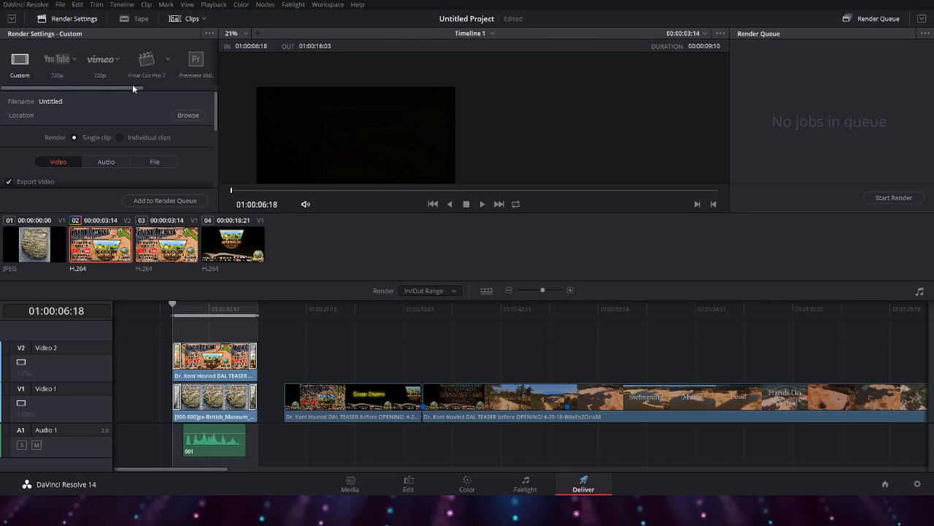
# Step: Apply the YouTube 720p render preset and review its format, resolution and quality settings
pyautogui.click(56, 60)
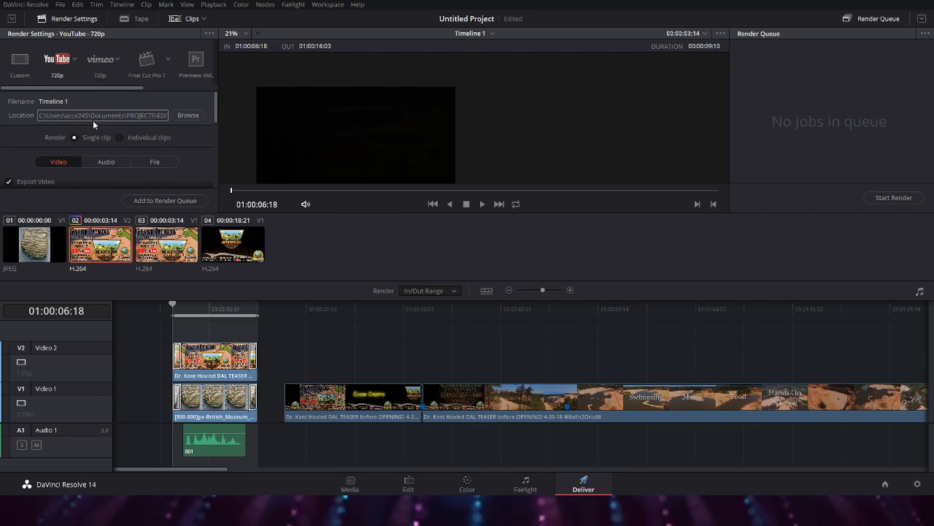
pyautogui.scroll(-1, 178, 125)
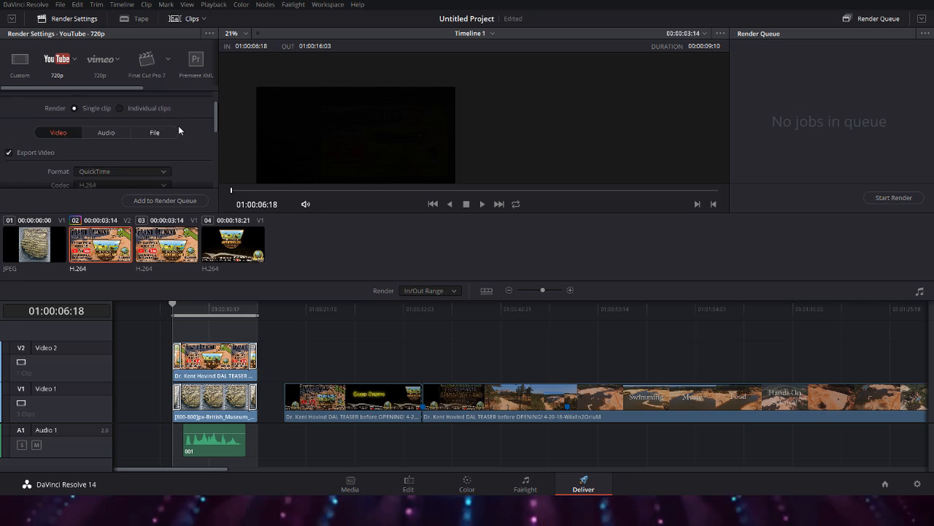
pyautogui.scroll(-2, 180, 126)
pyautogui.scroll(2, 184, 128)
pyautogui.scroll(-4, 185, 133)
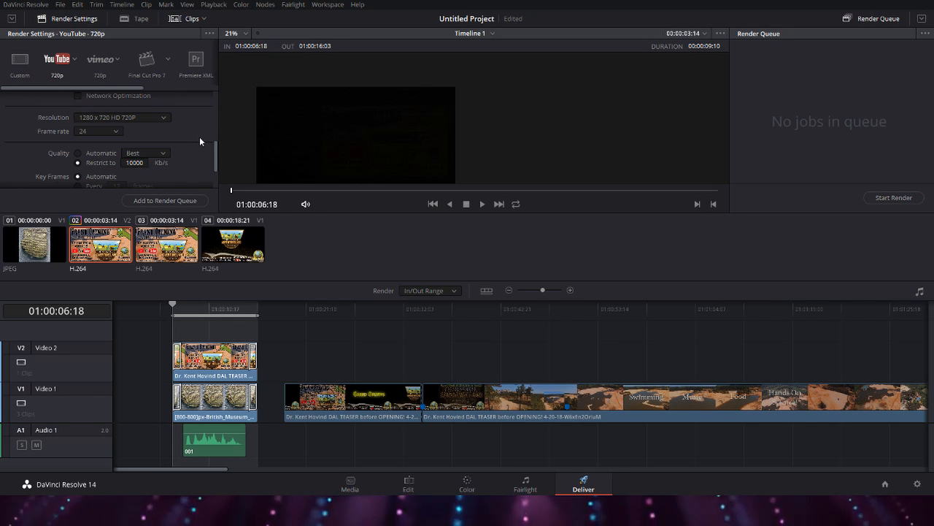
pyautogui.scroll(5, 200, 139)
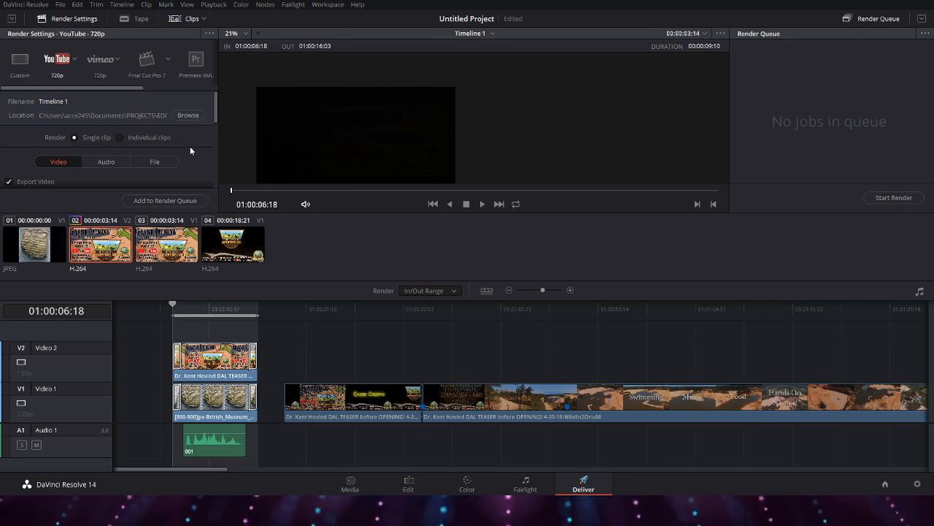
pyautogui.scroll(-2, 212, 130)
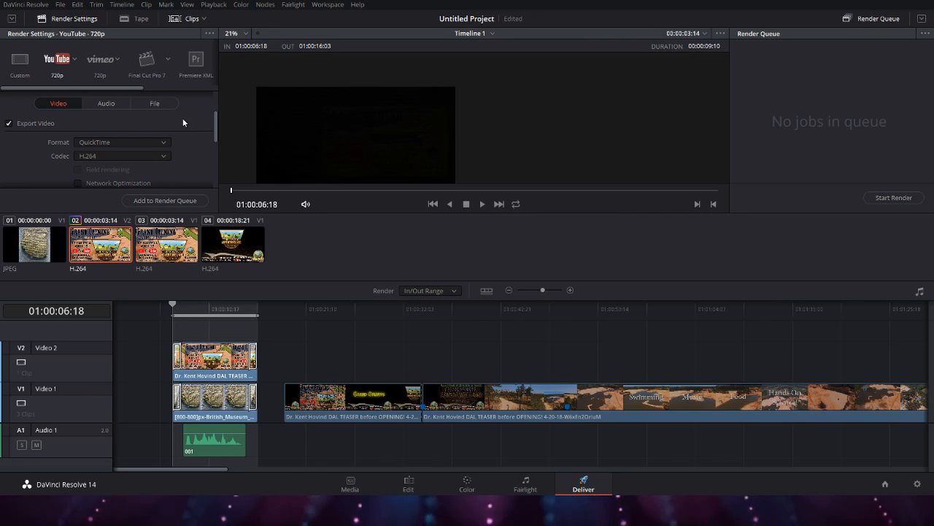
# Step: Set the render's custom file name to "Test Edit video"
pyautogui.click(152, 104)
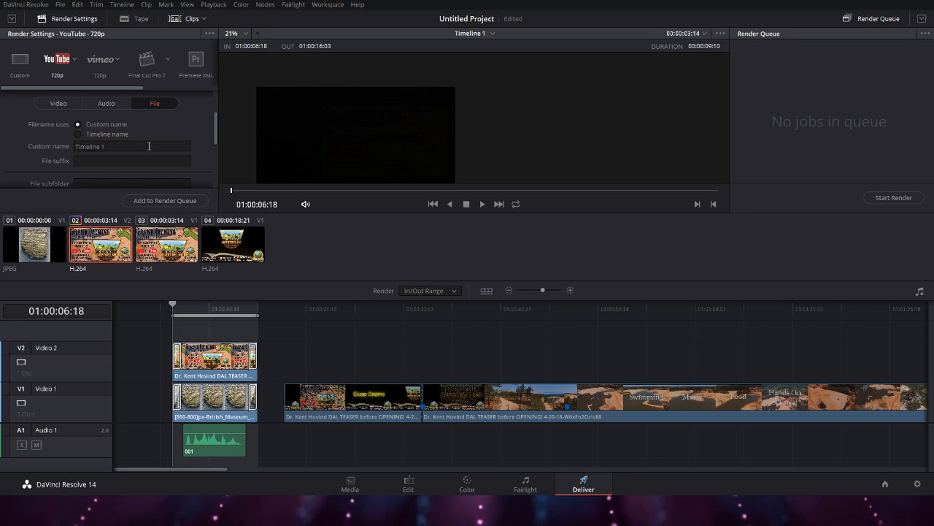
pyautogui.moveTo(149, 146); pyautogui.dragTo(67, 146)
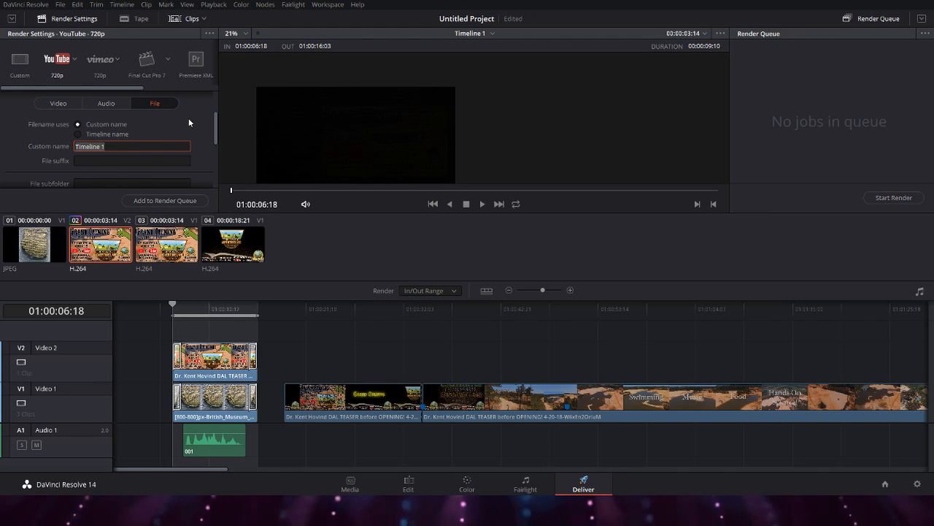
pyautogui.write('Test Edi')
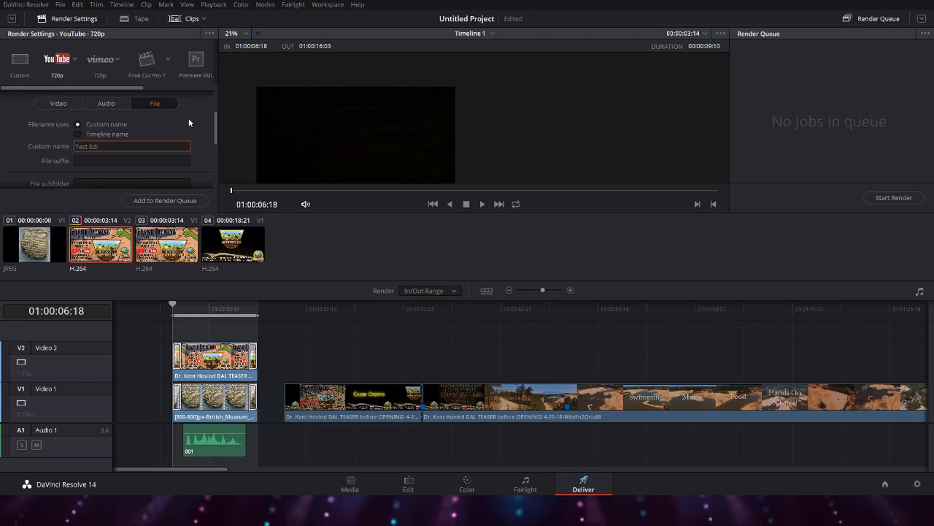
pyautogui.write('t video')
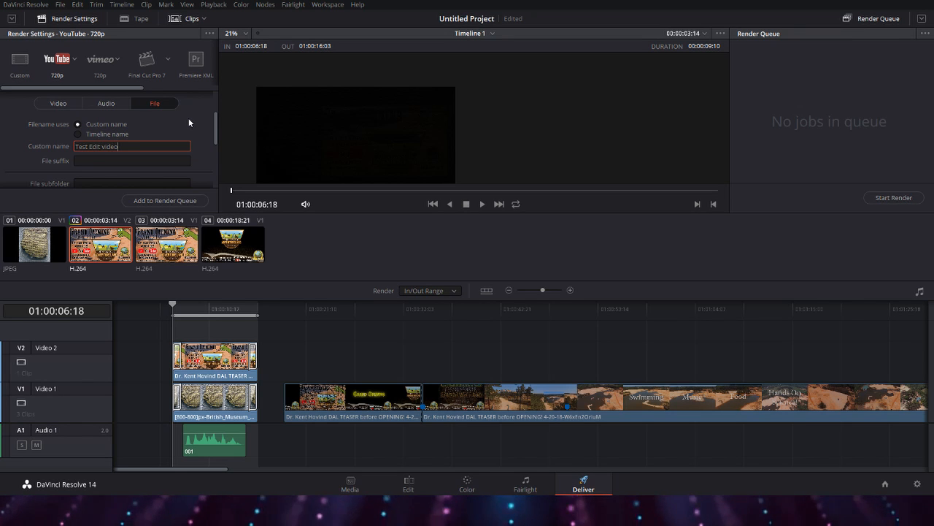
# Step: Add the Timeline 1 job to the render queue and start rendering it
pyautogui.click(186, 200)
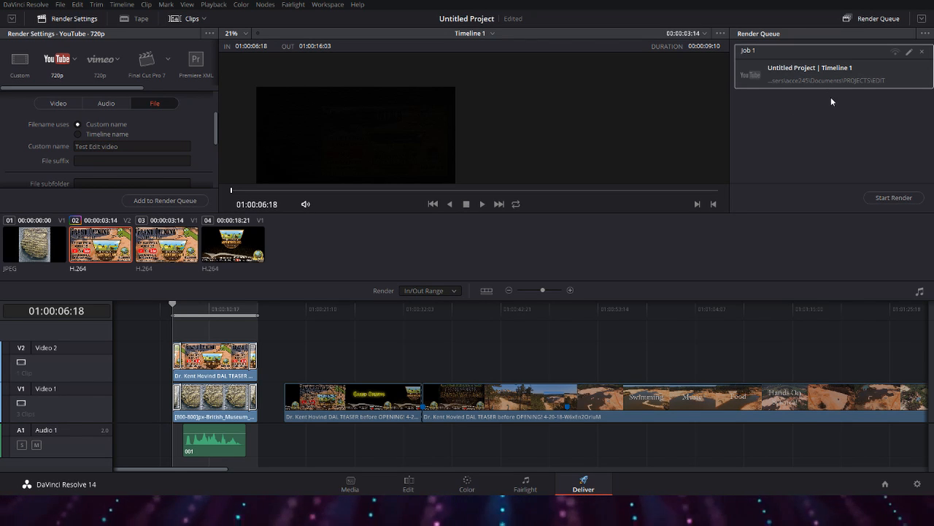
pyautogui.click(884, 200)
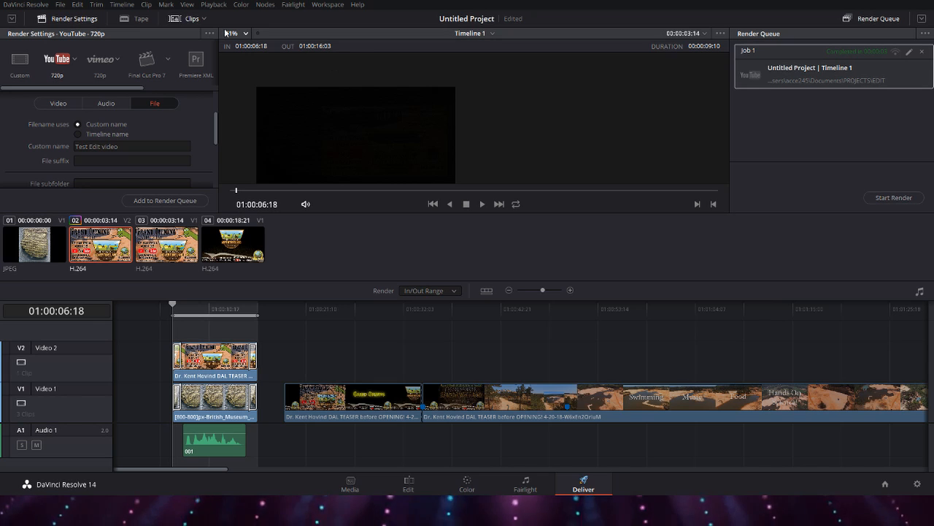
pyautogui.scroll(1, 572, 163)
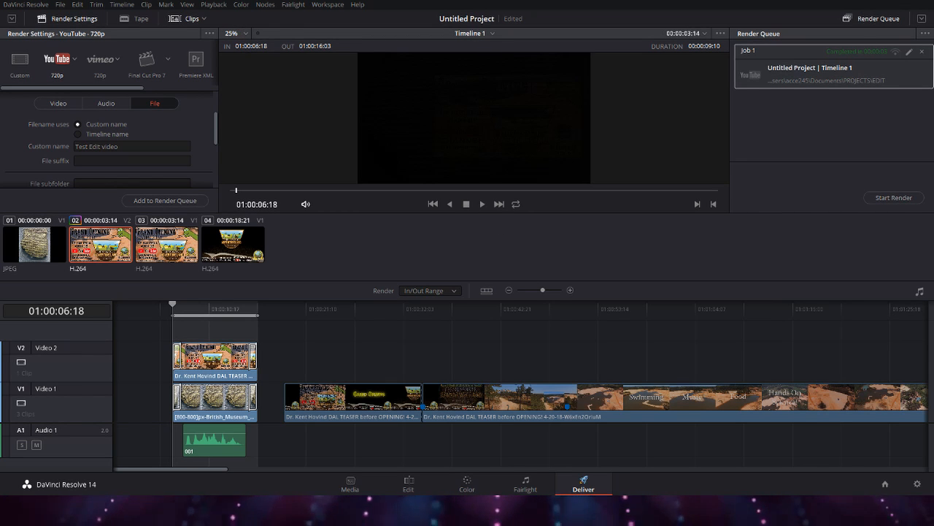
# Step: Switch to File Explorer and select Test Edit video.mov in the EDIT folder, and open the Media page in DaVinci Resolve
pyautogui.hotkey('alt', 'Tab')
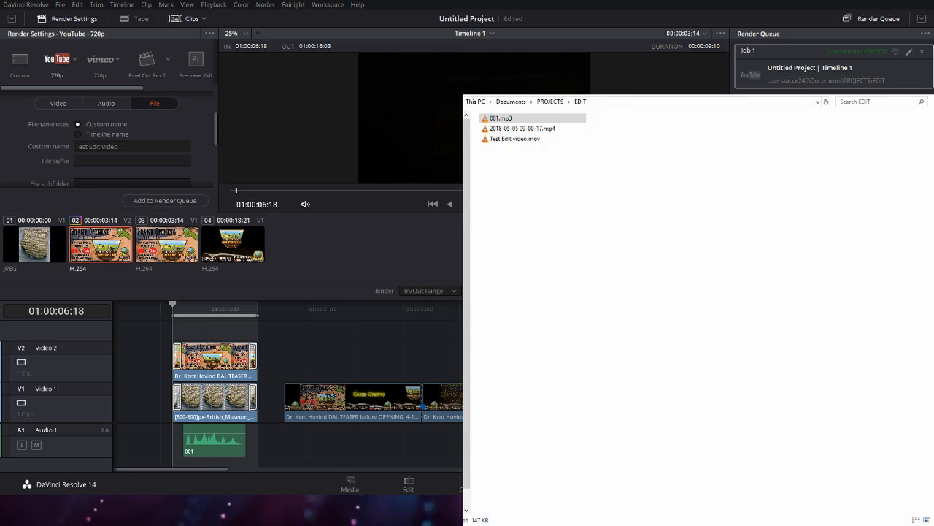
pyautogui.click(515, 138)
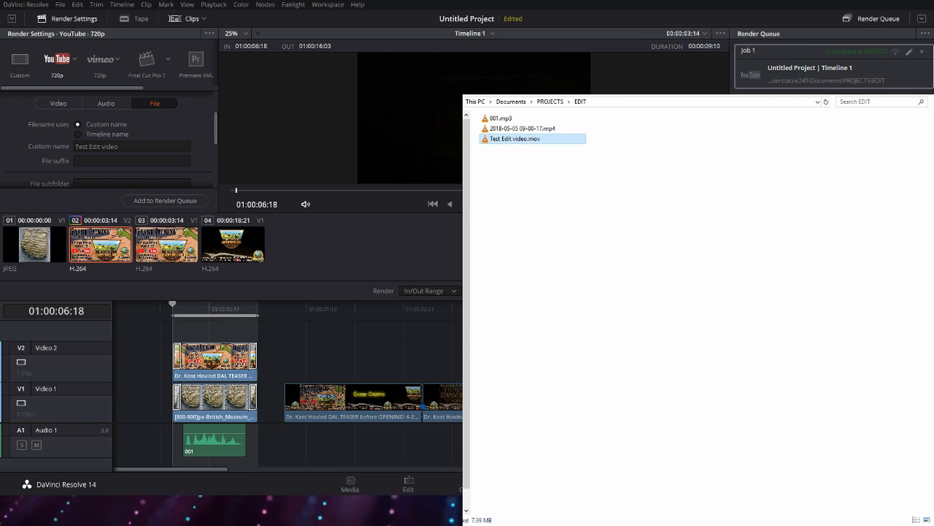
pyautogui.click(351, 487)
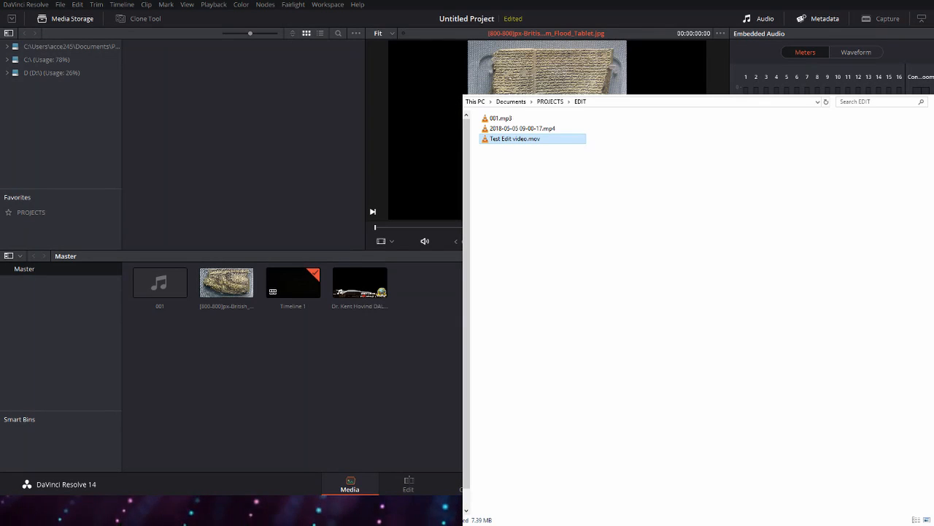
# Step: Open the Edit page, move the playhead to 01:00:09:11 and select the teaser overlay clip on track V2
pyautogui.click(410, 483)
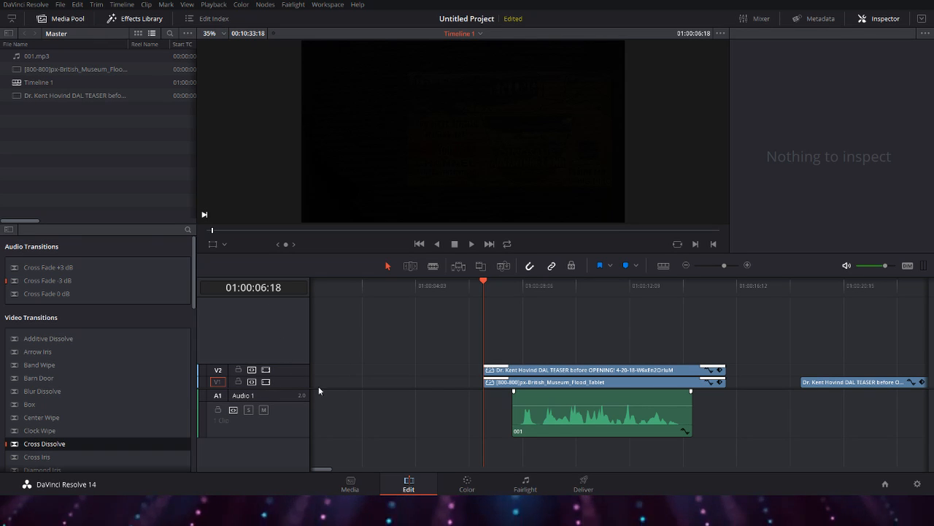
pyautogui.click(346, 381)
pyautogui.click(362, 369)
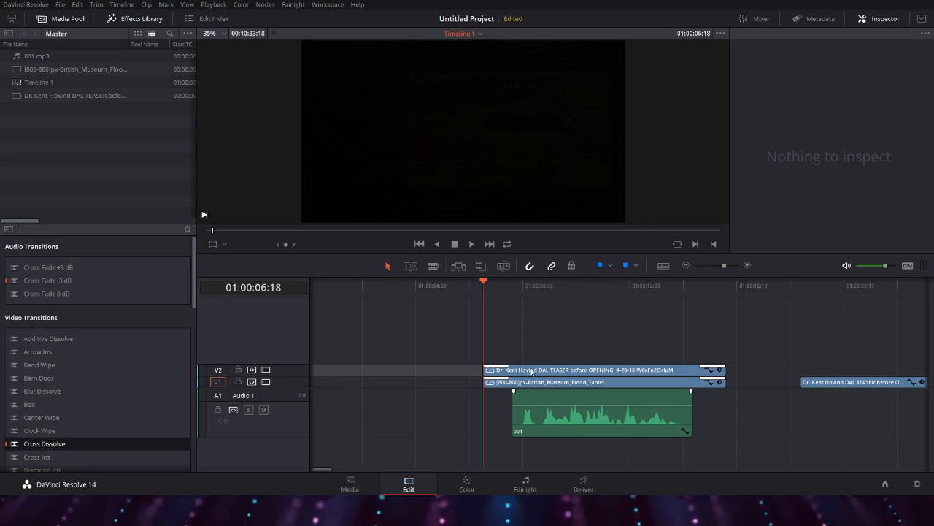
pyautogui.click(553, 285)
pyautogui.click(554, 371)
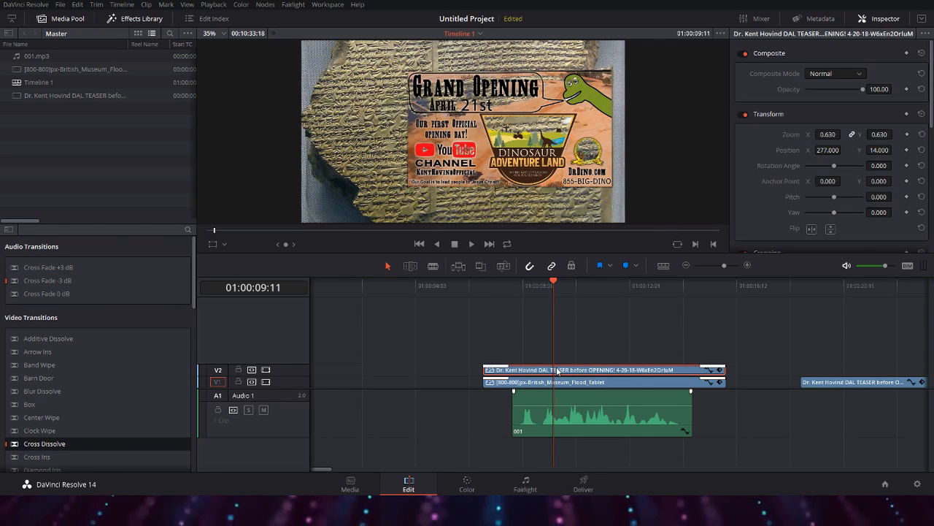
# Step: Make V2 the destination track, toggle its video off and back on, and select the Flood Tablet clip on V1
pyautogui.click(218, 370)
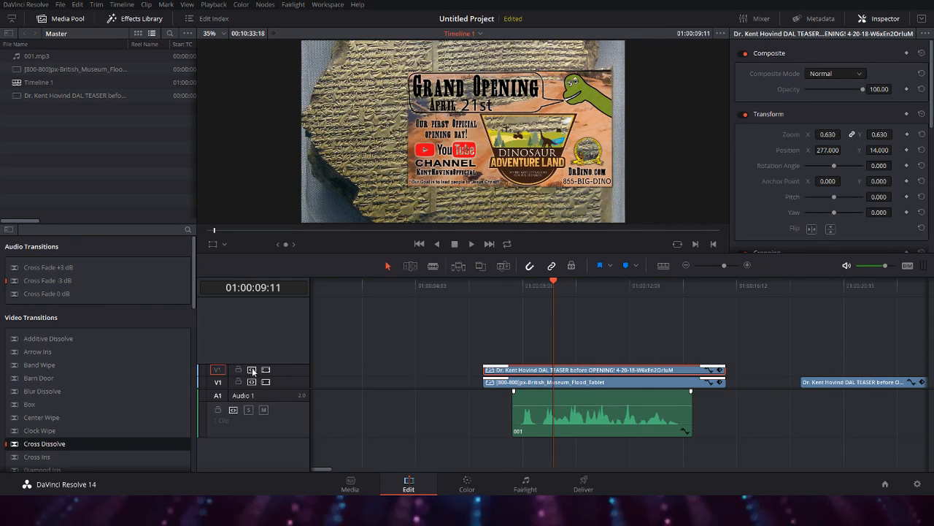
pyautogui.click(266, 369)
pyautogui.click(265, 371)
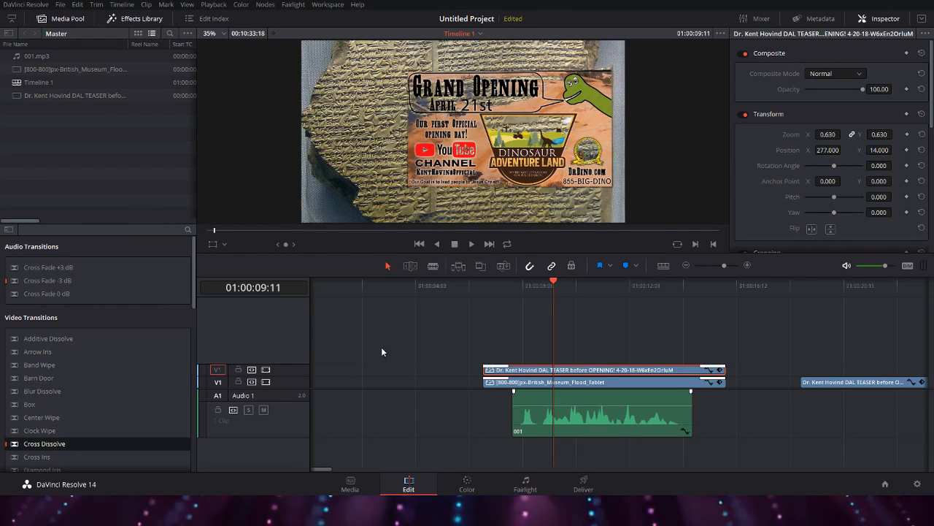
pyautogui.click(582, 382)
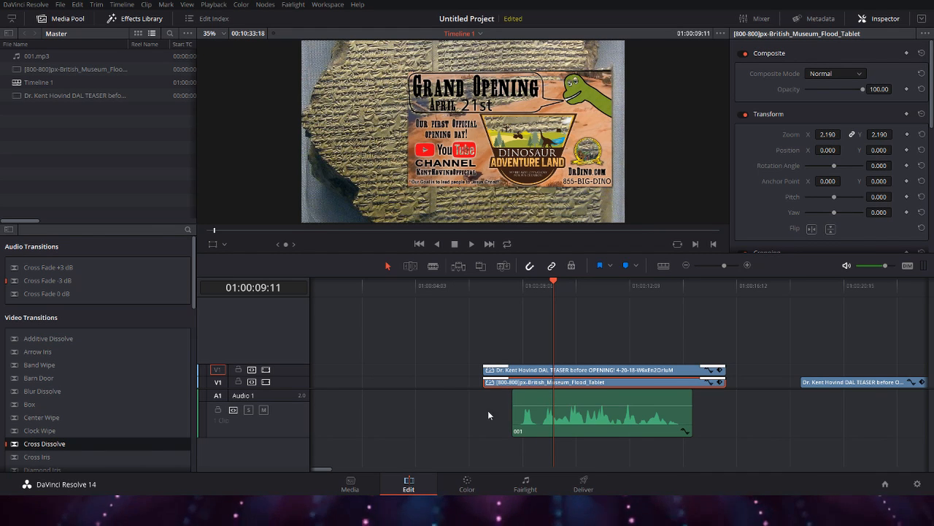
# Step: Add a Text title on a new V3 track ahead of the overlay clips, and view it at 01:00:03:07 with its text field active
pyautogui.scroll(-10, 98, 372)
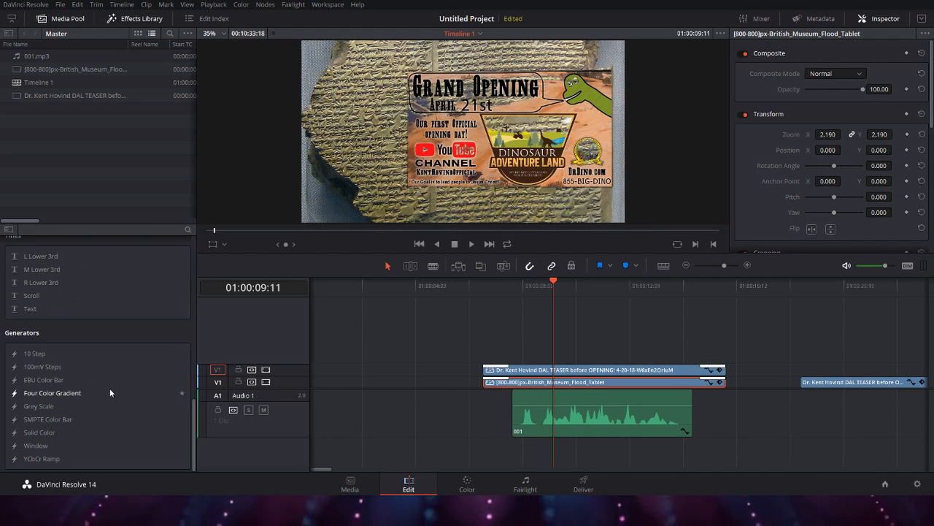
pyautogui.moveTo(31, 316); pyautogui.dragTo(514, 357)
pyautogui.click(516, 287)
pyautogui.moveTo(515, 287); pyautogui.dragTo(590, 290)
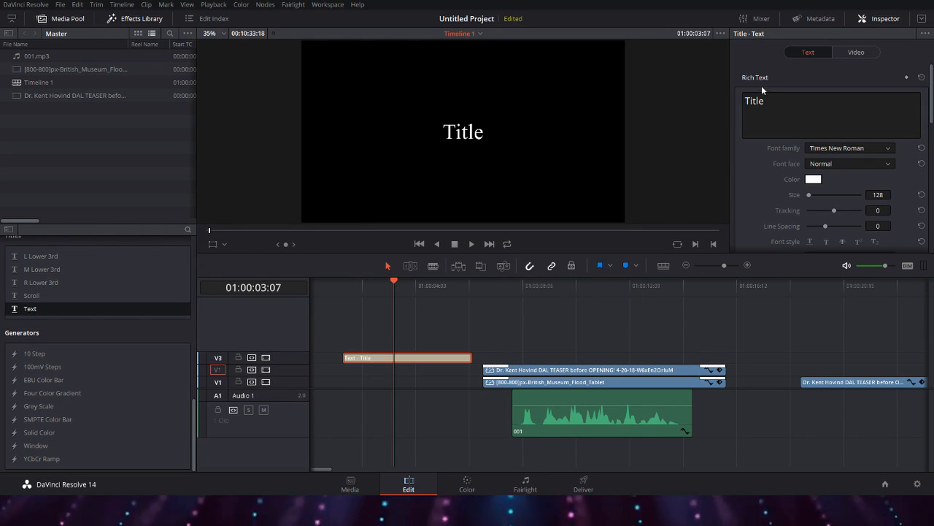
pyautogui.click(789, 100)
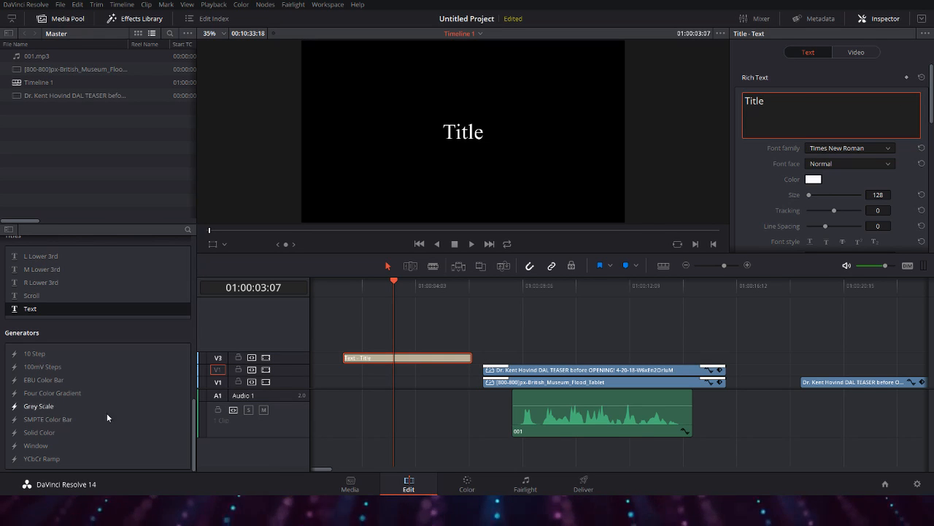
pyautogui.scroll(8, 64, 360)
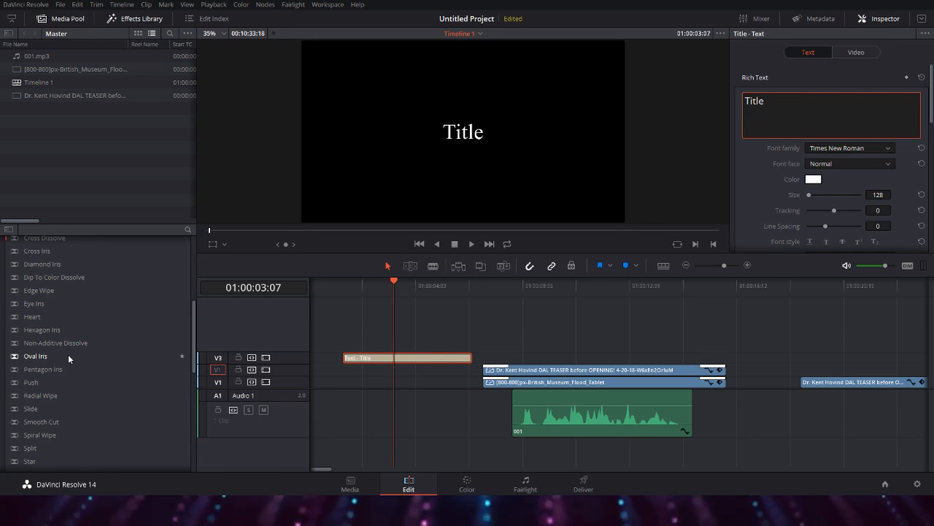